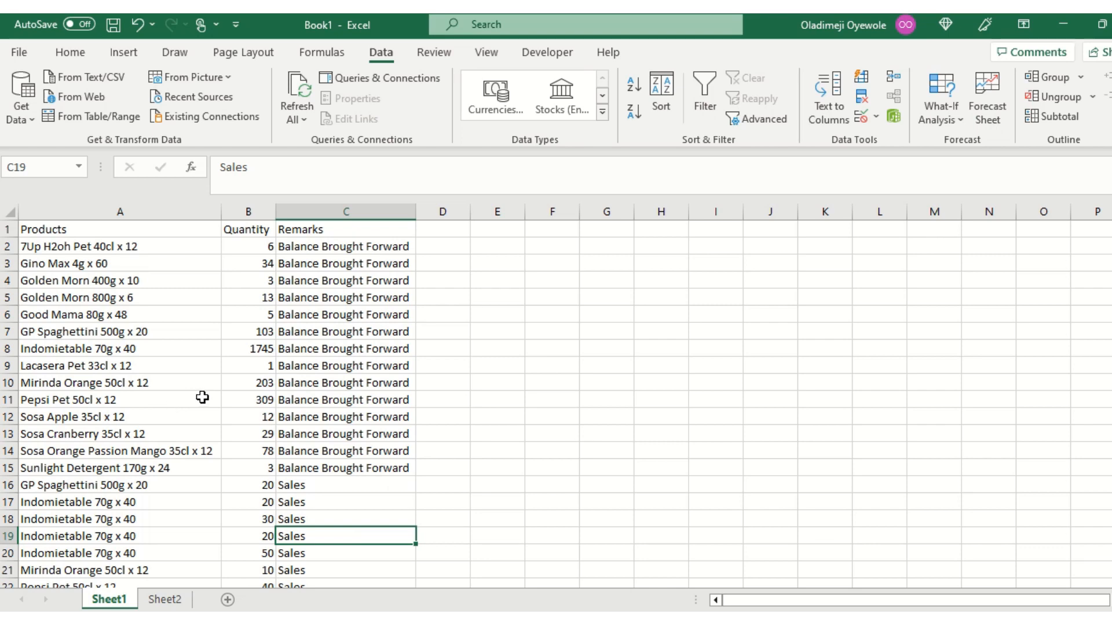
Look through the product, quantity and remarks records on Sheet1.
scroll(137, 249, "down", 11)
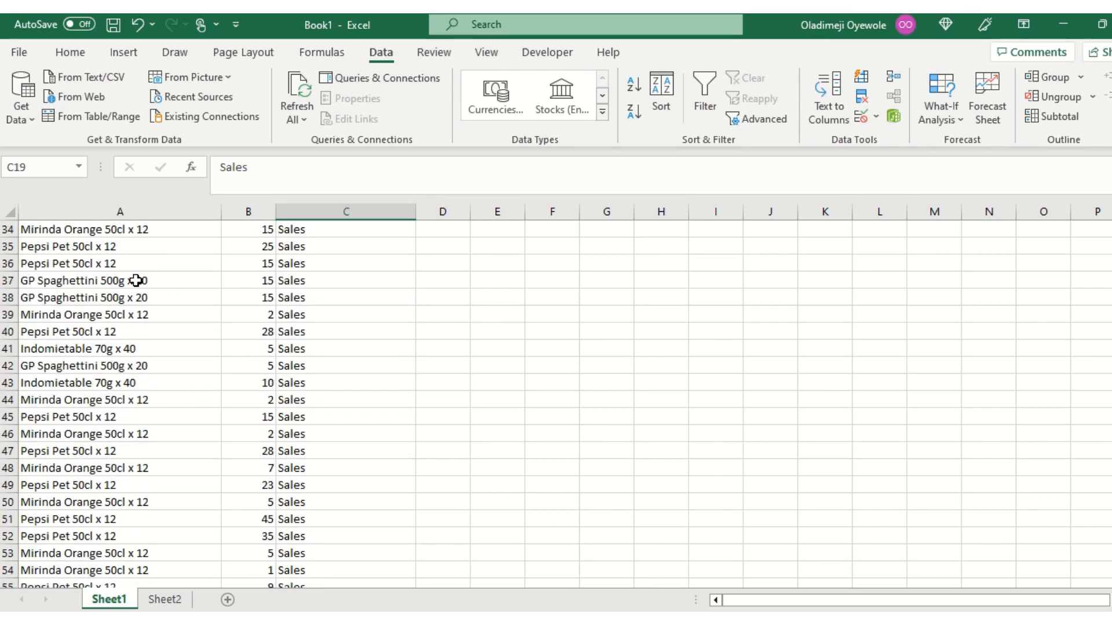
scroll(136, 280, "down", 5)
scroll(136, 282, "up", 16)
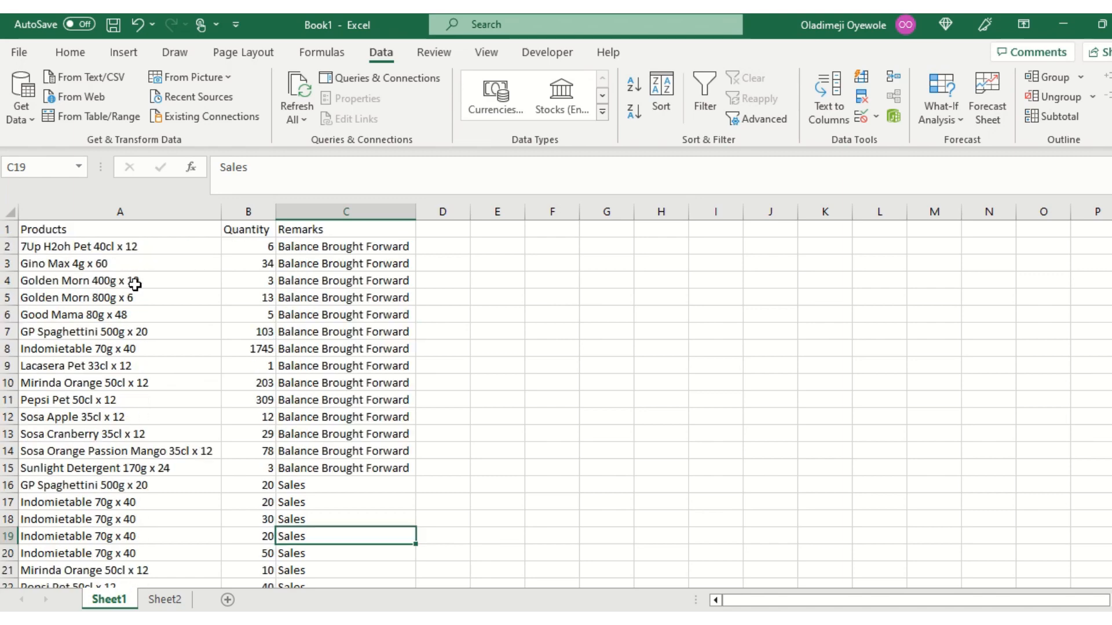
left_click(138, 248)
scroll(140, 251, "down", 2)
scroll(139, 258, "up", 2)
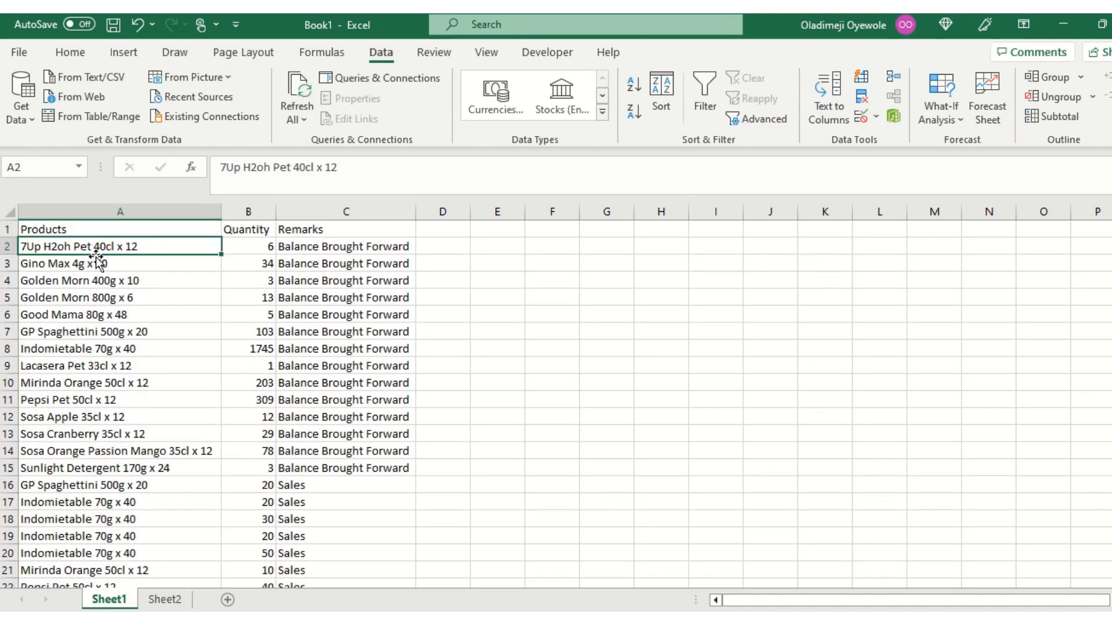
scroll(142, 347, "down", 6)
scroll(136, 437, "up", 4)
scroll(253, 322, "up", 2)
Copy the Products column from Sheet1 and paste it as values into Sheet2 starting at cell A1.
left_click(150, 207)
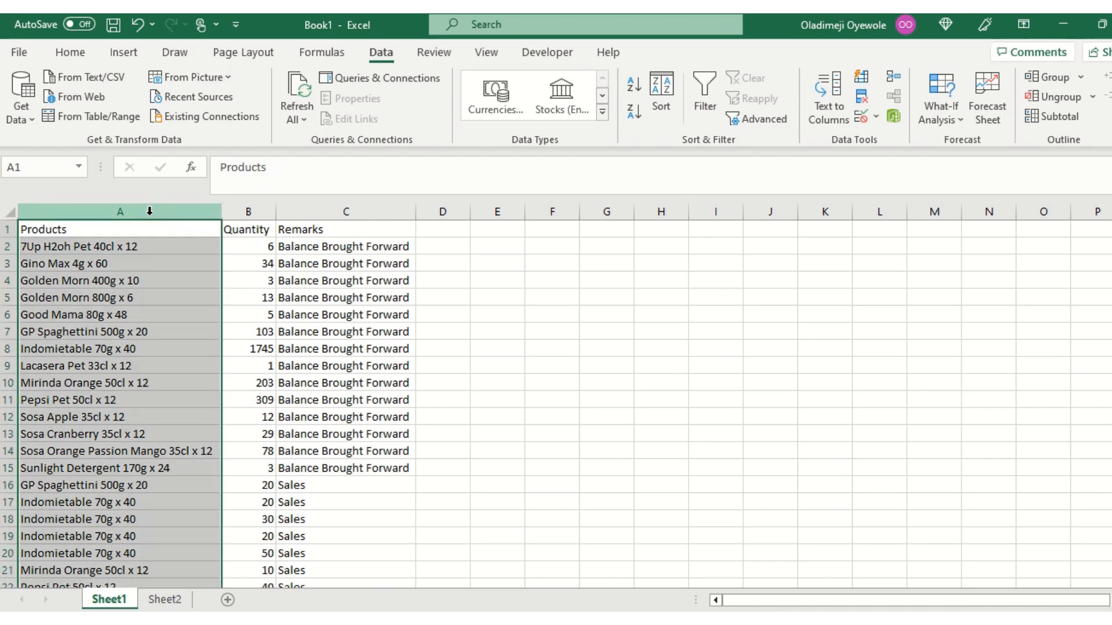
key("ctrl+c")
left_click(164, 599)
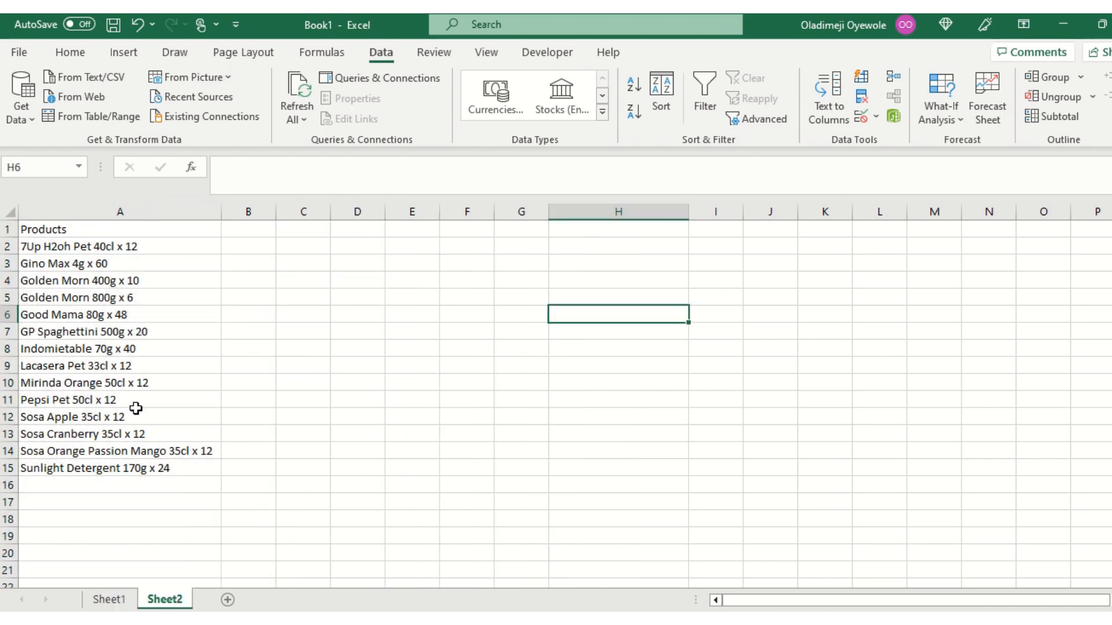
left_click(106, 229)
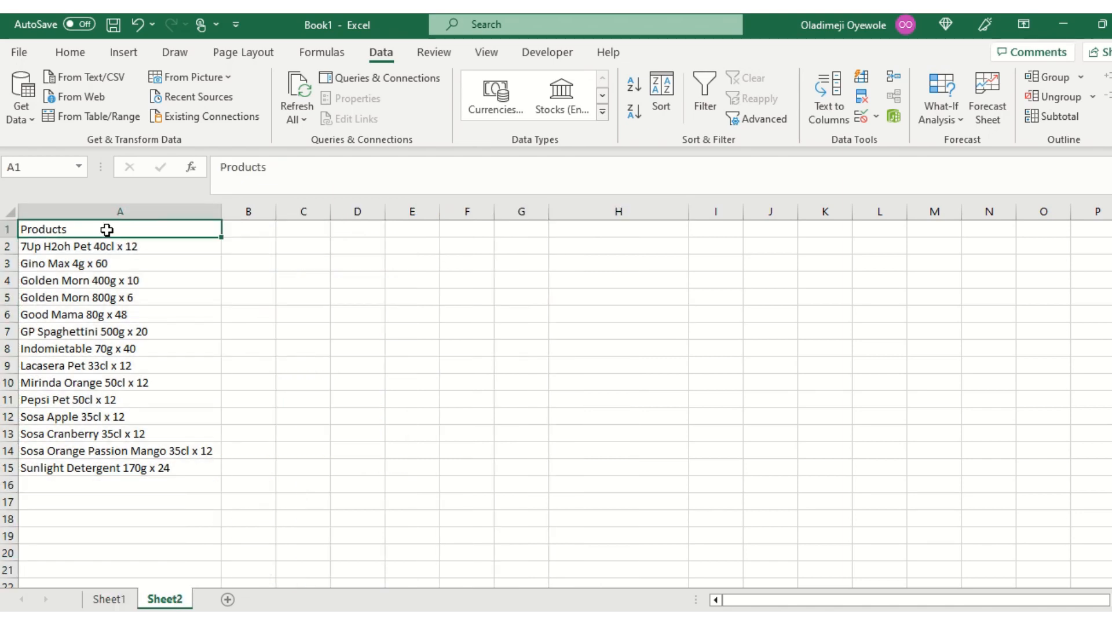
left_click(51, 57)
left_click(26, 122)
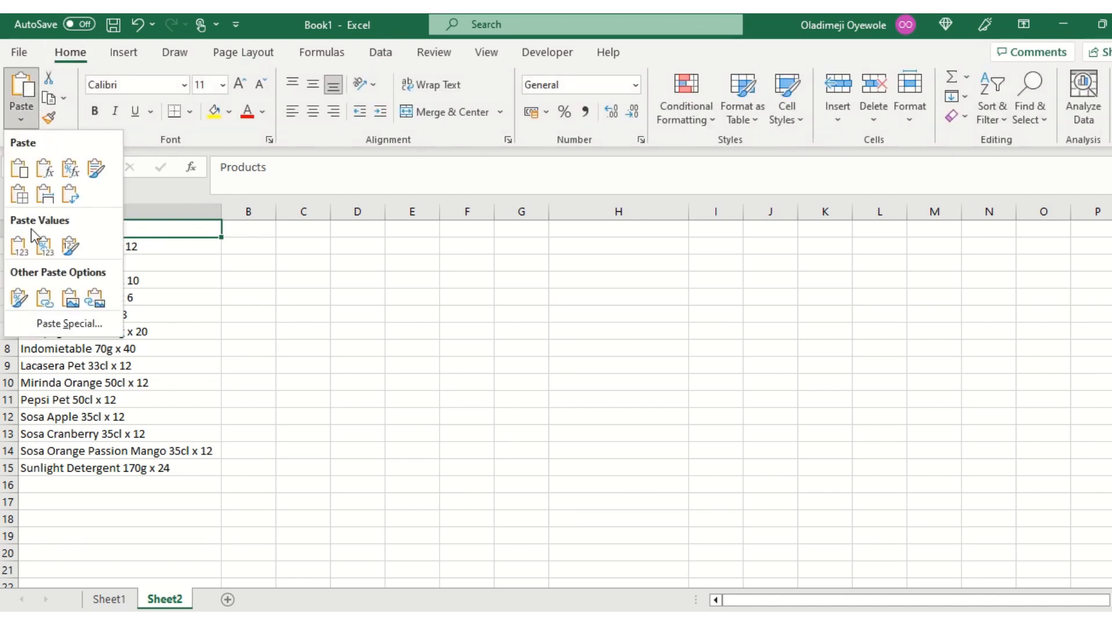
left_click(21, 244)
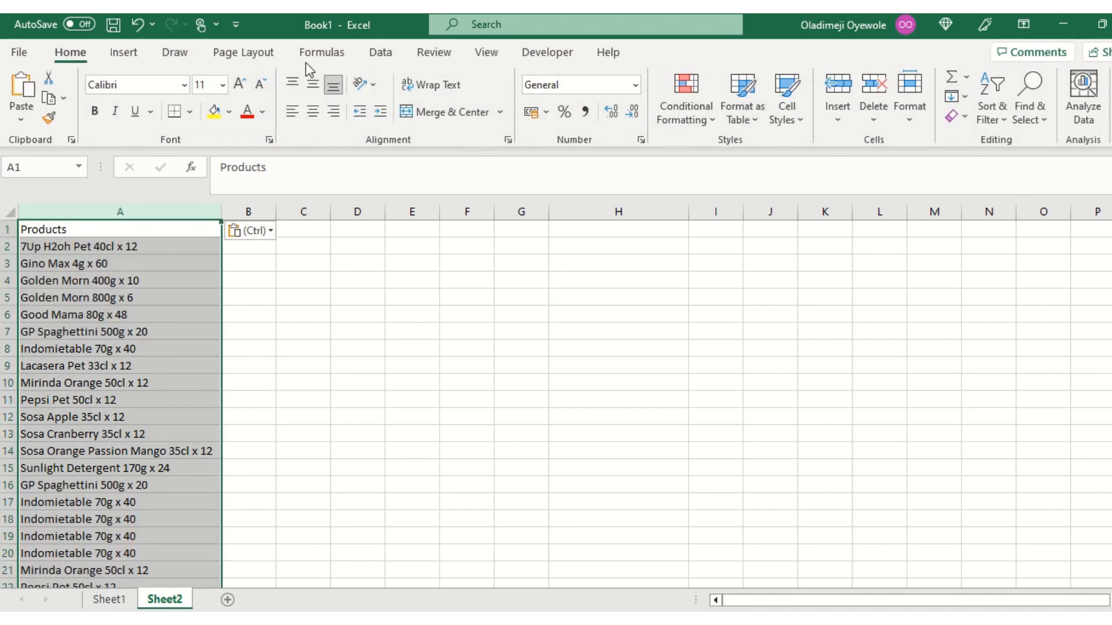
Remove the duplicate values from the pasted Products column A on Sheet2.
left_click(381, 53)
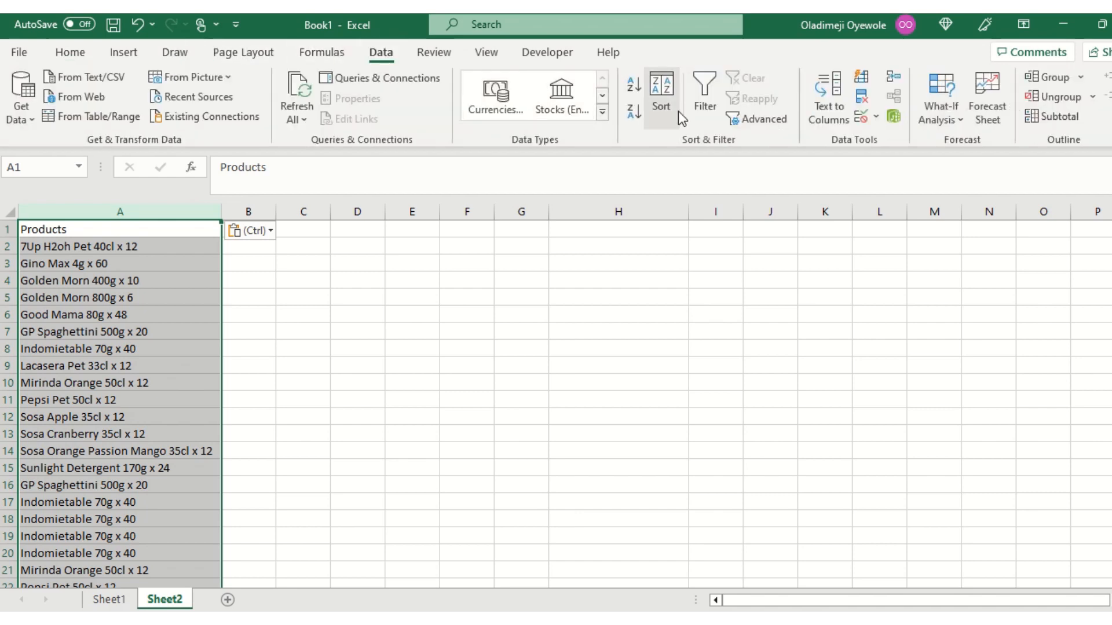
left_click(862, 96)
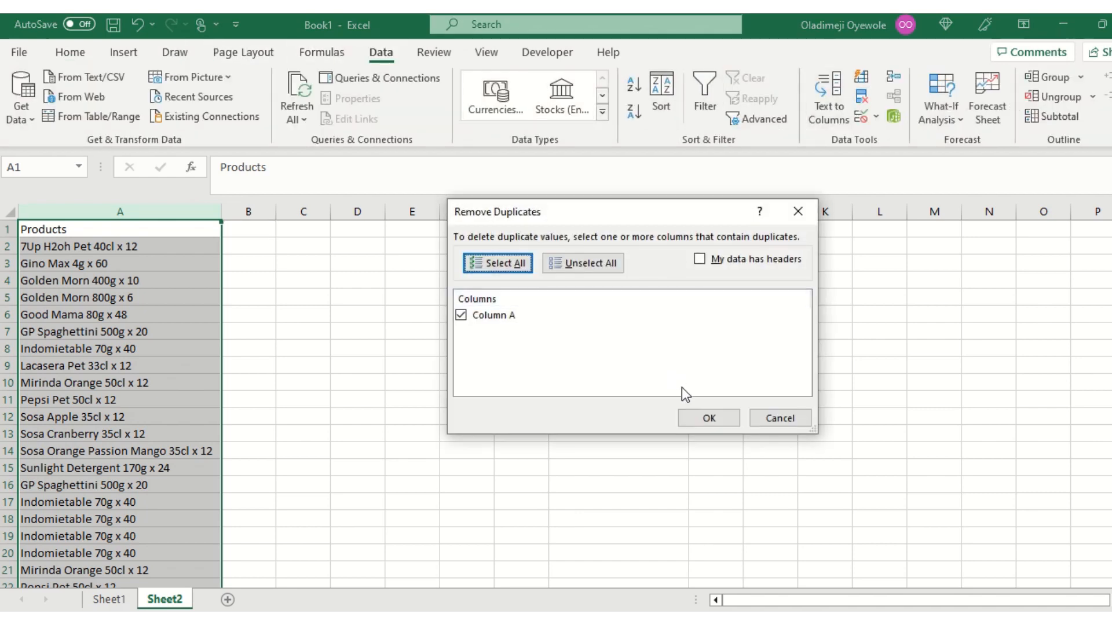
left_click(703, 418)
left_click(586, 380)
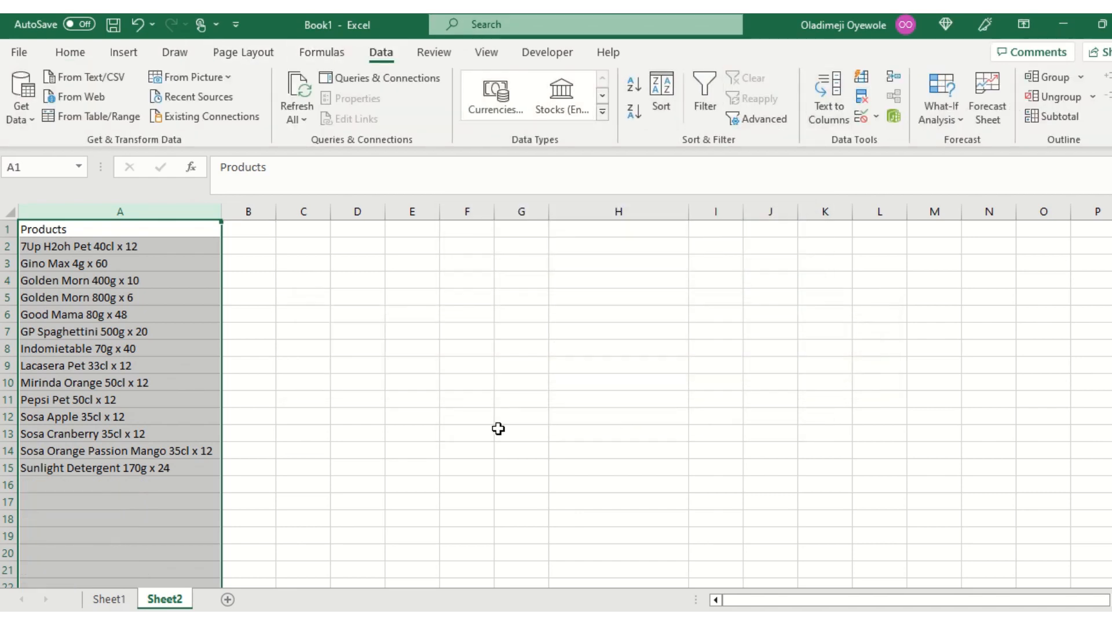
Copy the Remarks column from Sheet1 and paste it as values into Sheet2 starting at cell H1.
left_click(109, 599)
left_click(322, 212)
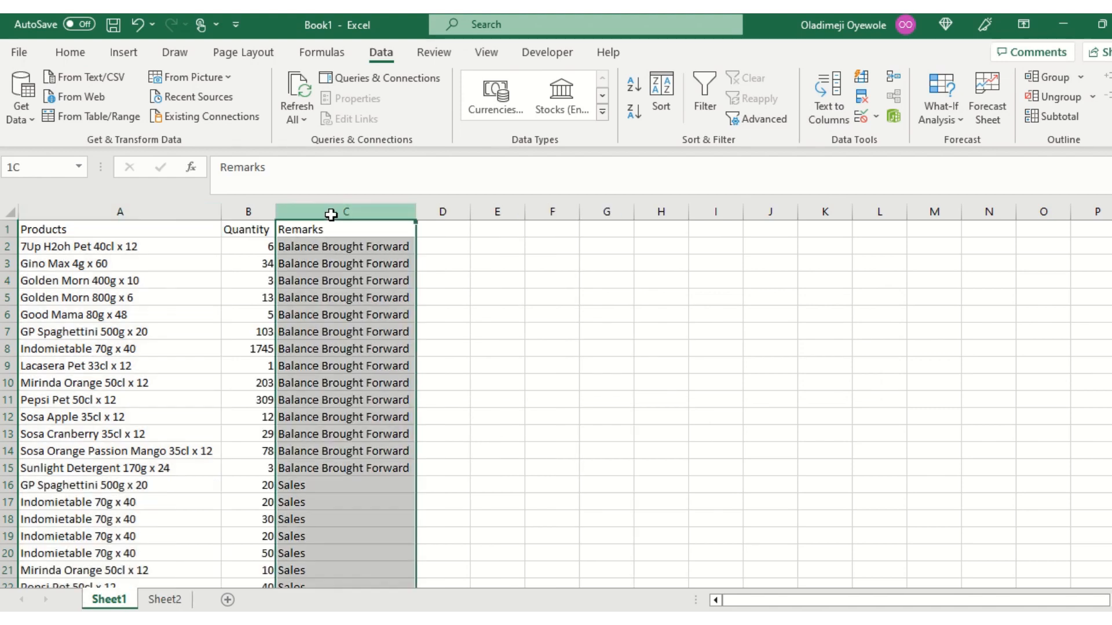
key("ctrl+c")
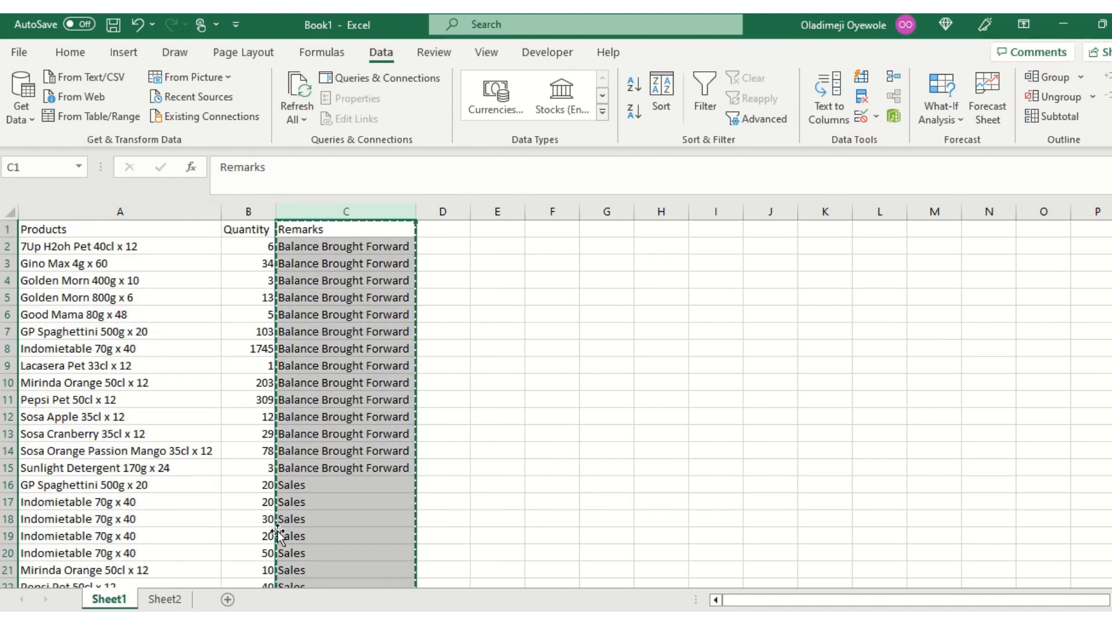
left_click(164, 600)
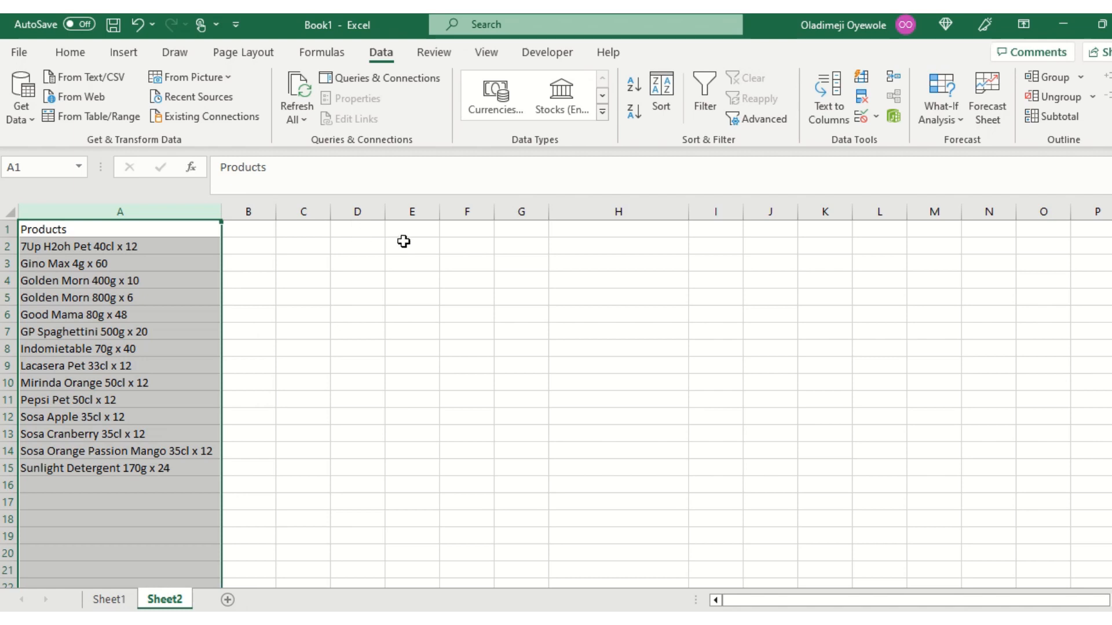
left_click(623, 238)
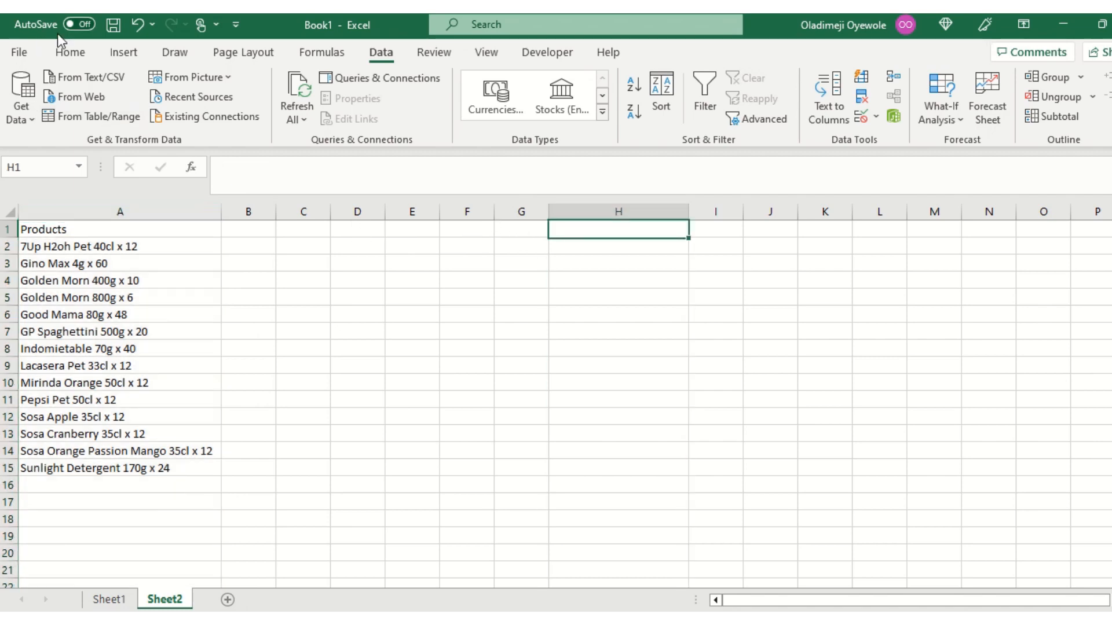
left_click(68, 52)
left_click(27, 120)
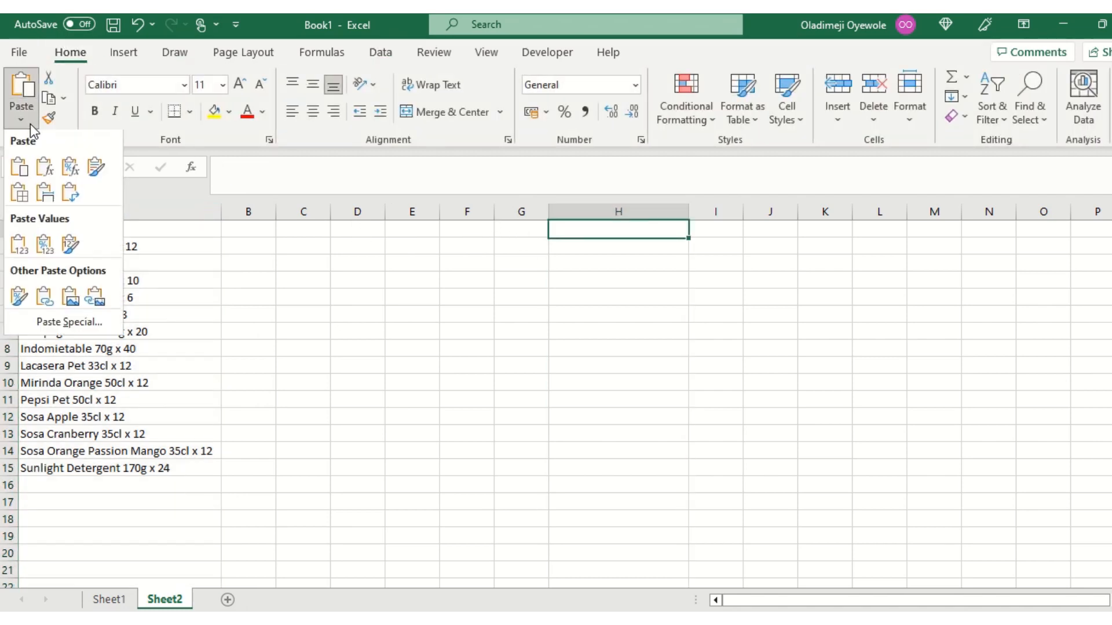
left_click(19, 245)
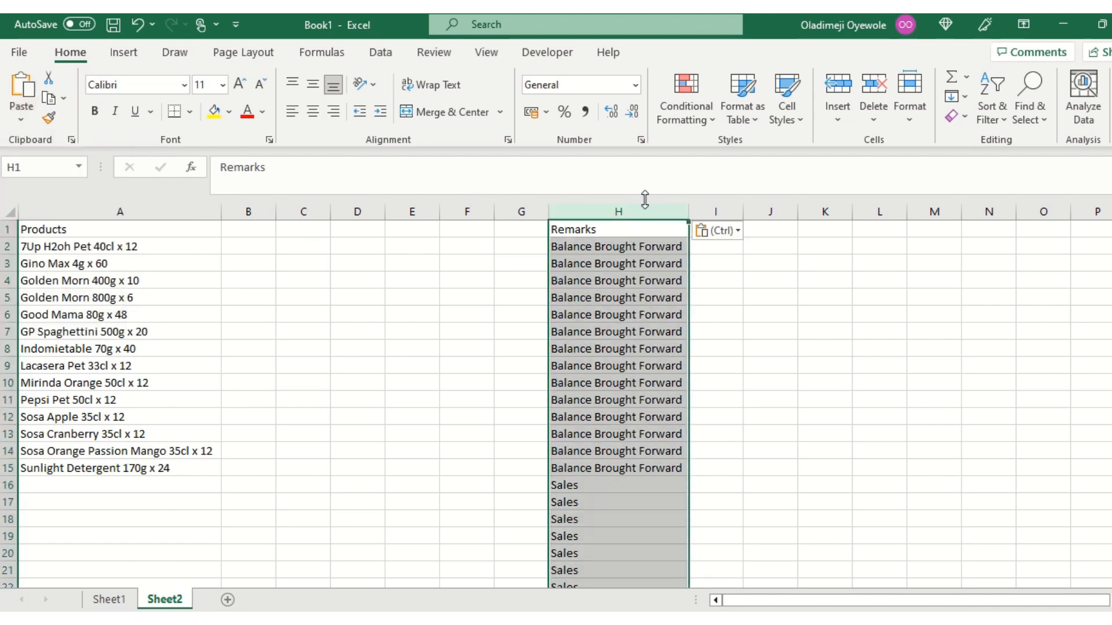
Remove the duplicate values from the pasted Remarks column H on Sheet2.
left_click(379, 56)
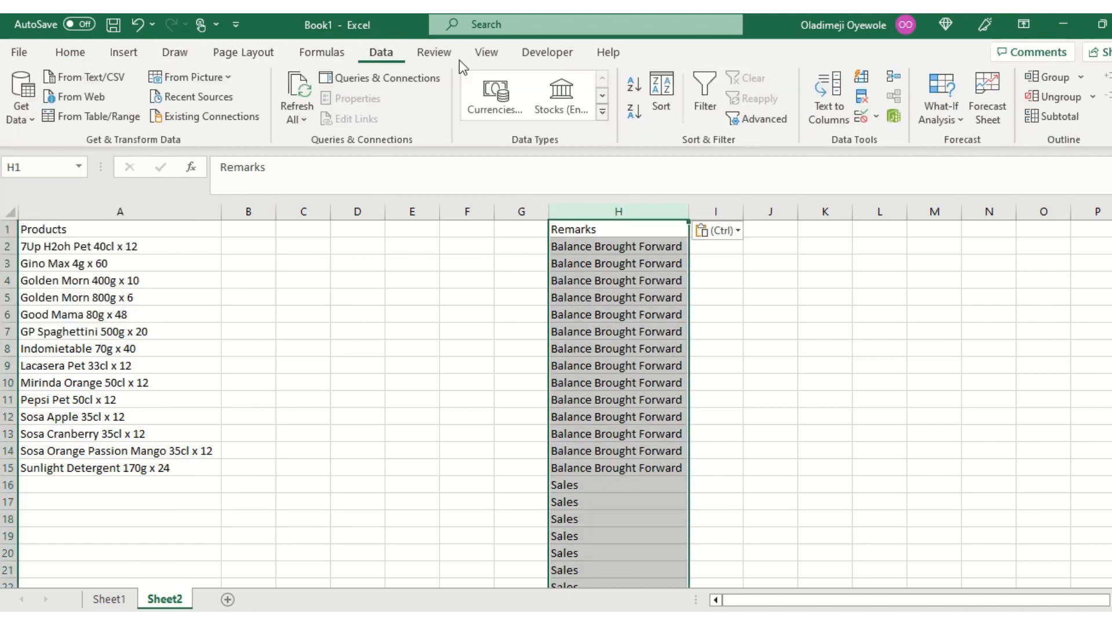
left_click(861, 96)
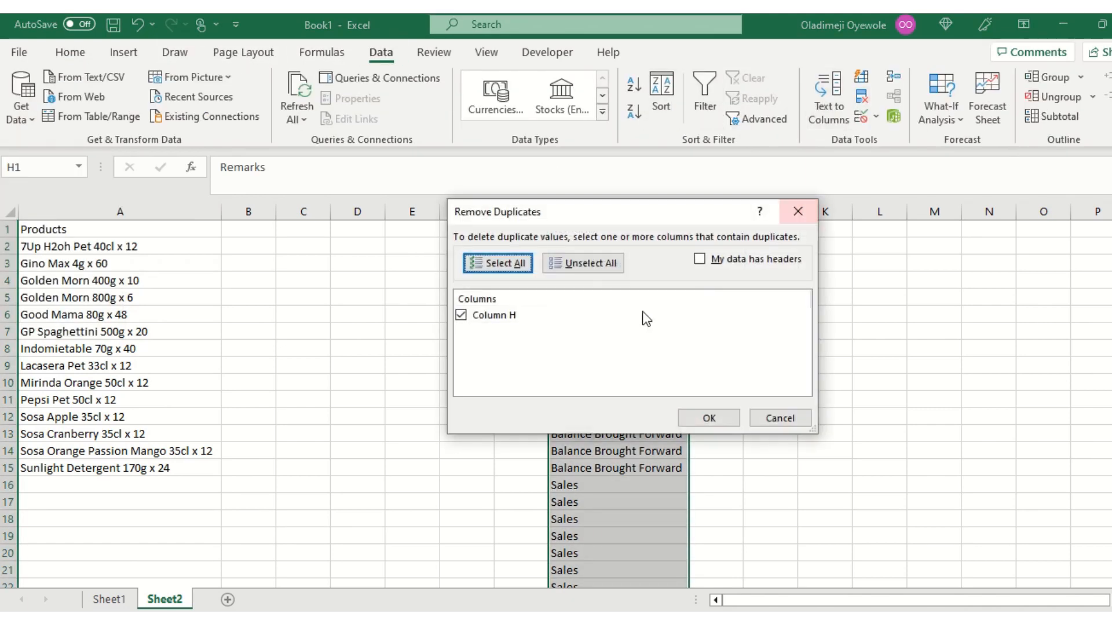
left_click(695, 425)
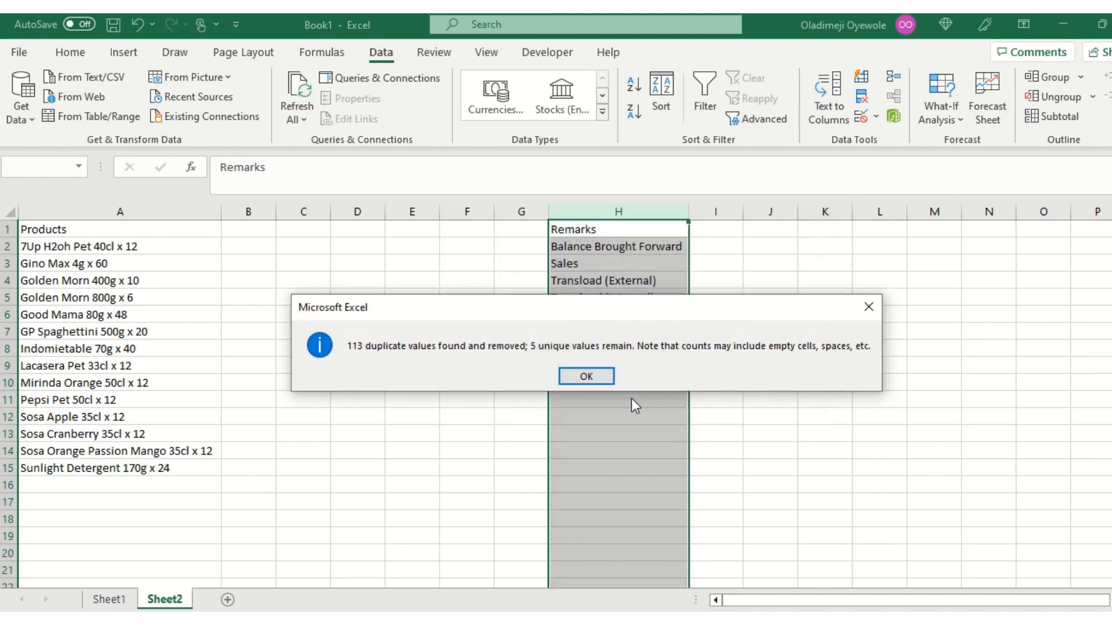
left_click(581, 375)
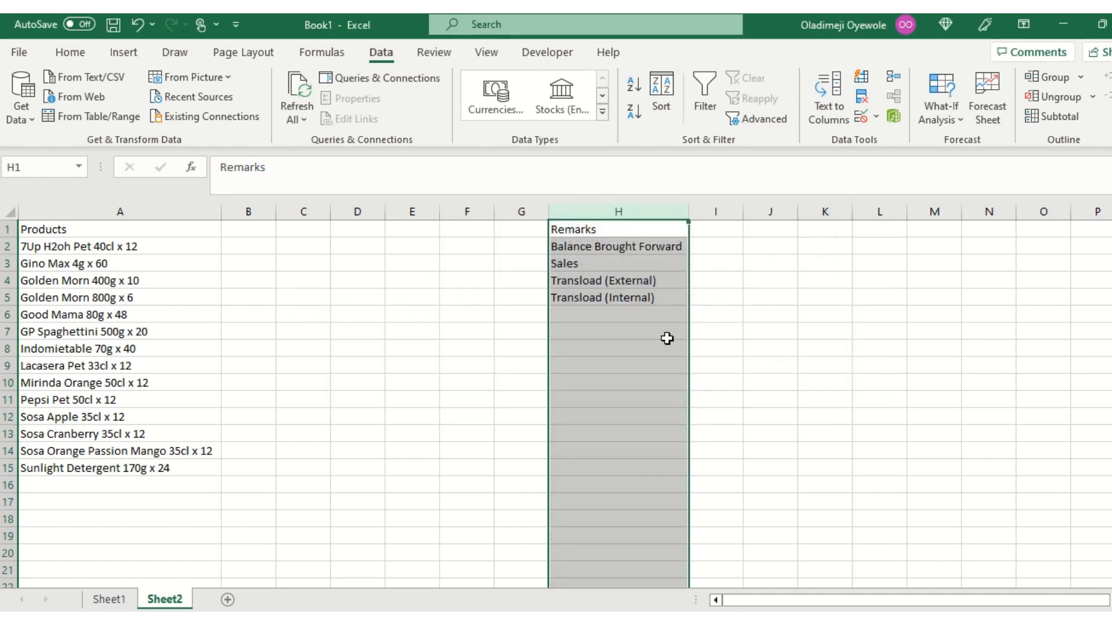
Add a List data validation to cell D5 on Sheet2 with the products in =$A$2:$A$15 as its source.
left_click(354, 294)
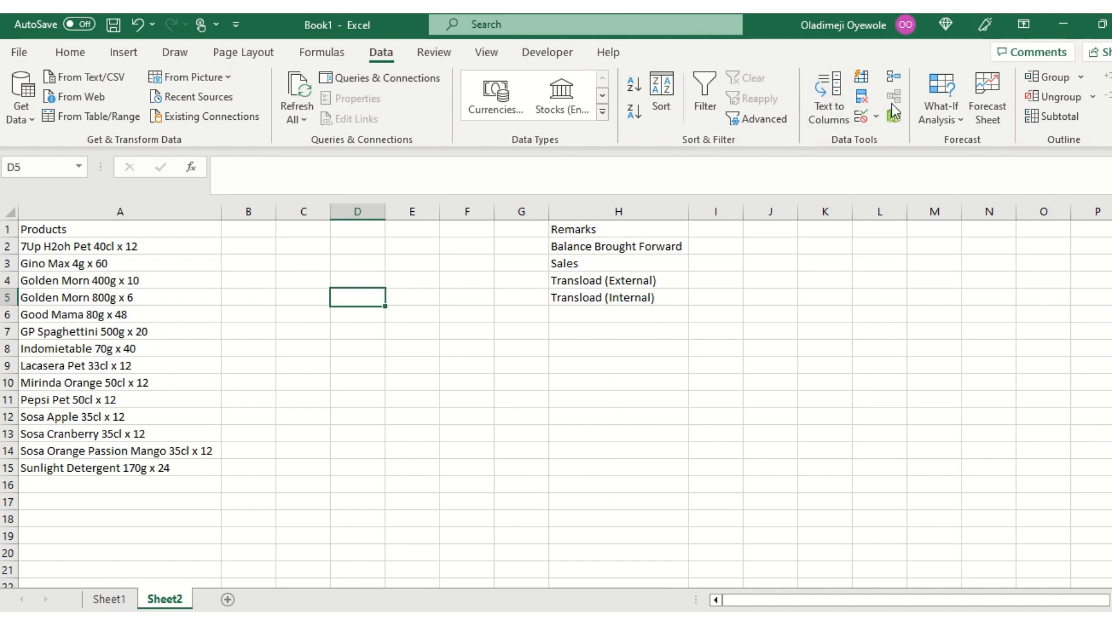
left_click(875, 118)
left_click(892, 139)
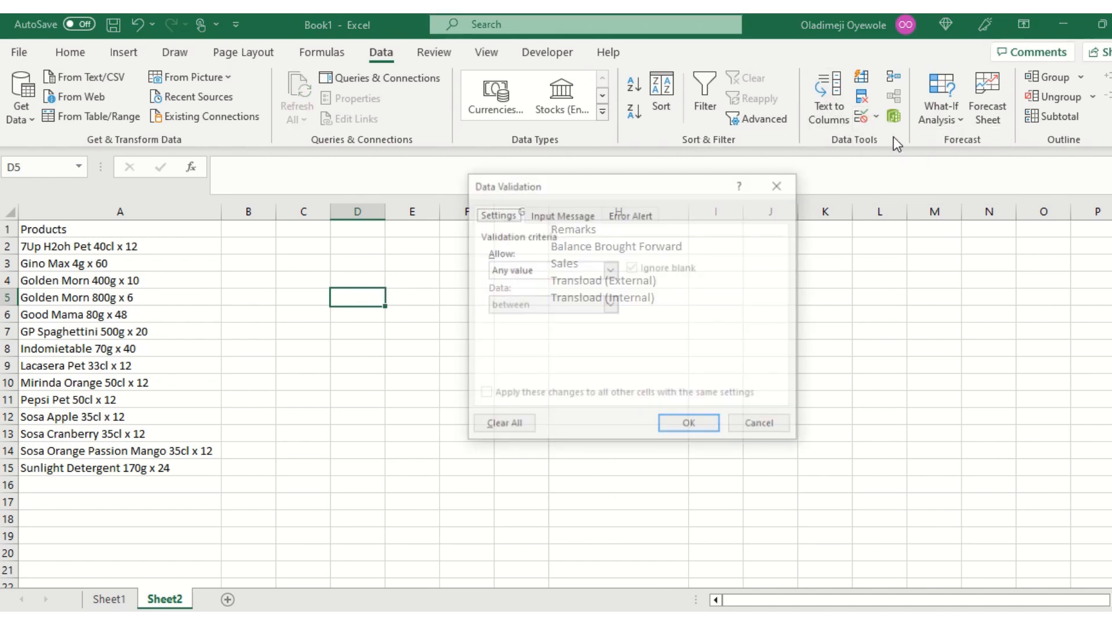
left_click(610, 270)
left_click(549, 317)
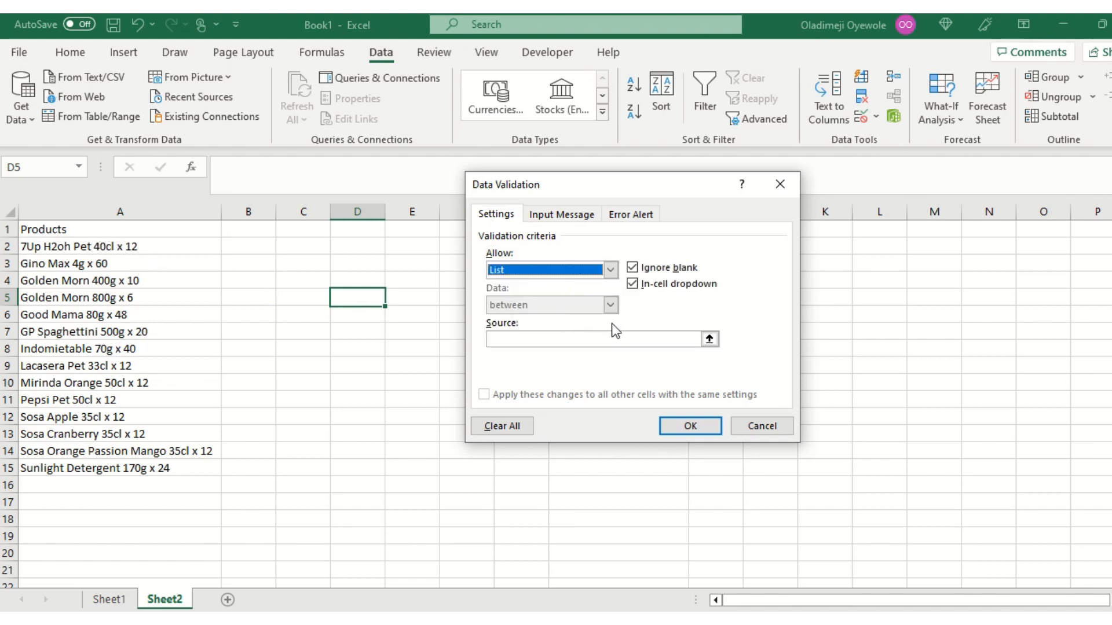
left_click(709, 339)
left_click_drag(64, 246, 120, 469)
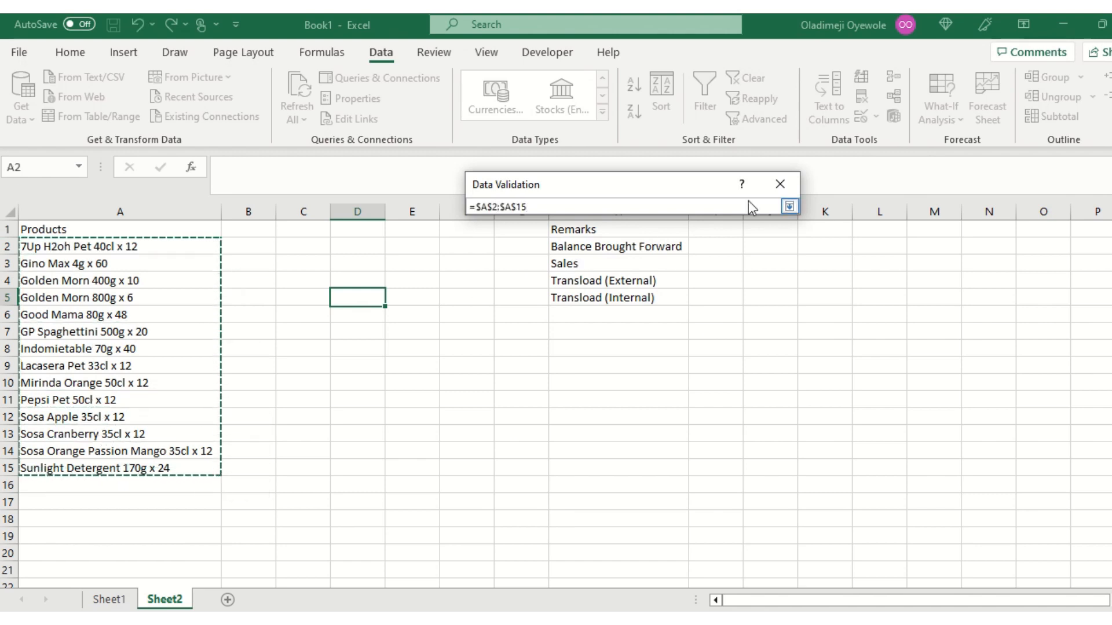
left_click(790, 207)
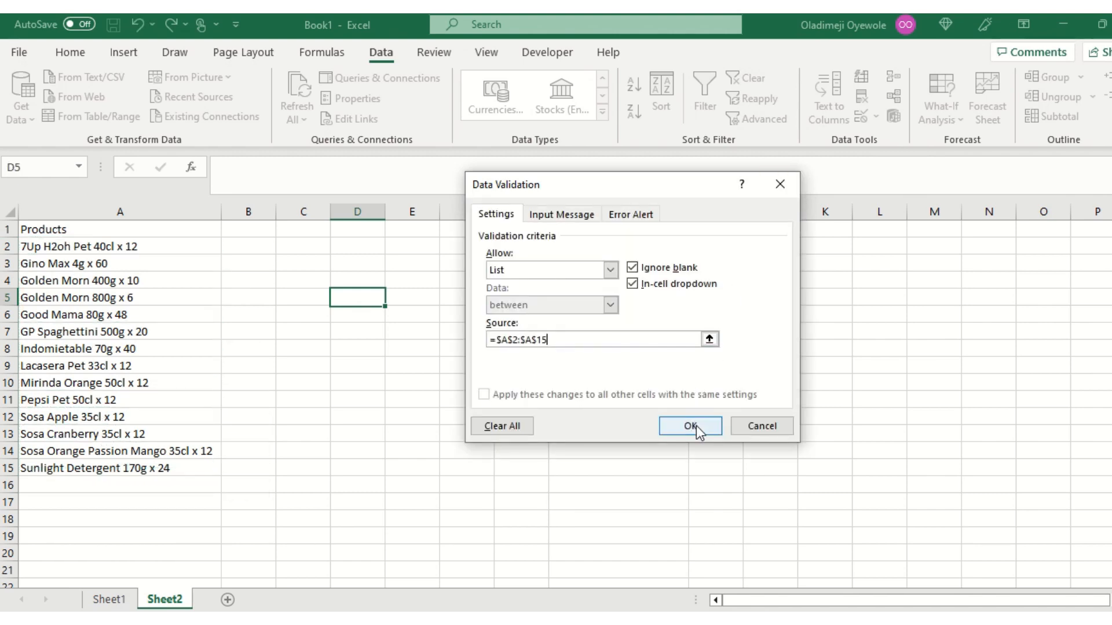
left_click(691, 427)
Open the drop-down in cell D5 and browse its product choices.
mouse_move(480, 22)
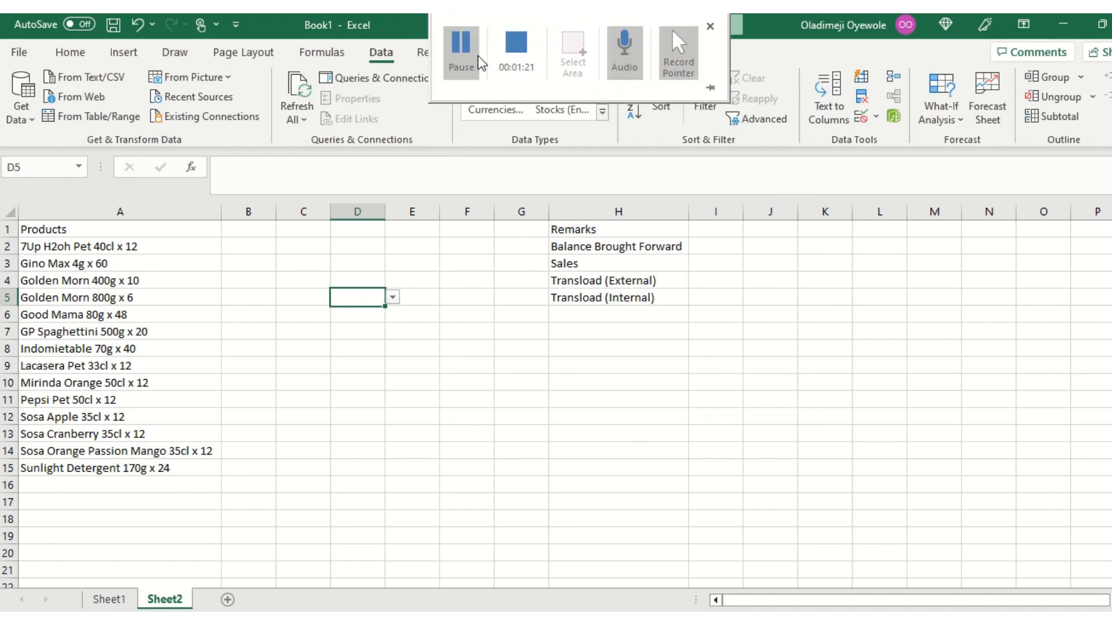
left_click(459, 57)
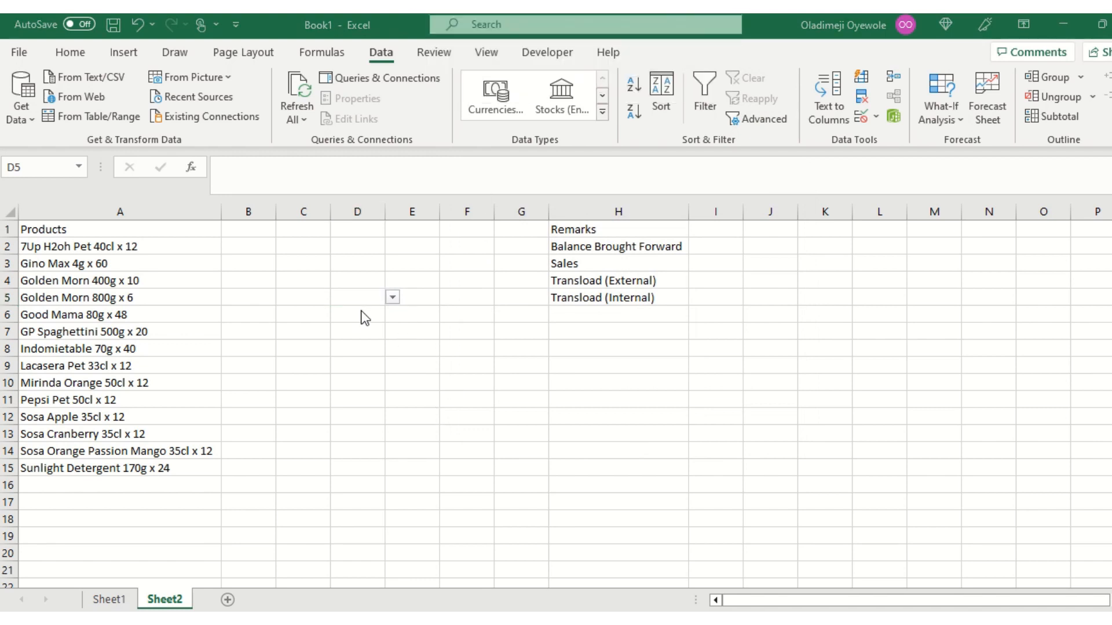
left_click(393, 297)
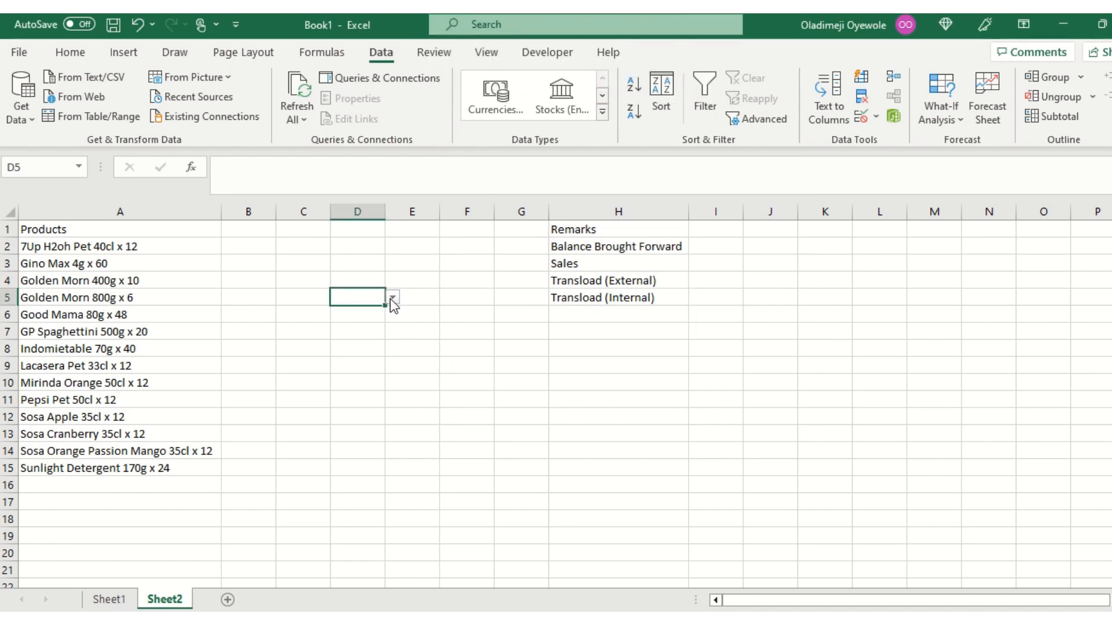
left_click(393, 297)
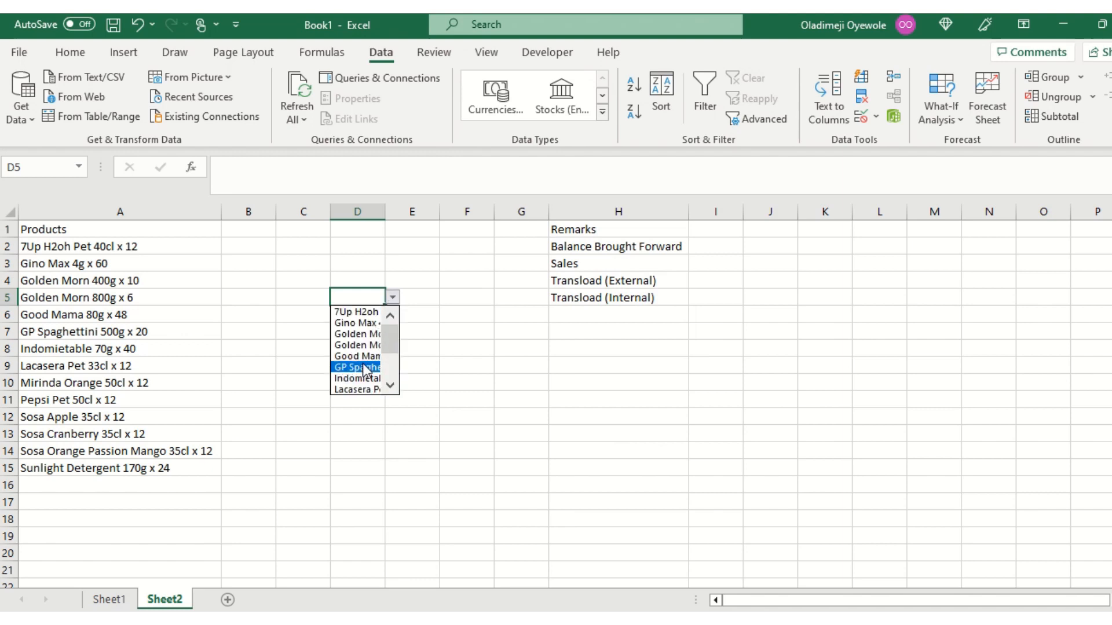
mouse_move(388, 336)
left_mouse_down()
mouse_move(389, 374)
mouse_move(385, 346)
left_mouse_up()
Add a List data validation to cell E5 on Sheet2 with the remarks in =$H$2:$H$5 as its source.
left_click(415, 295)
left_click(417, 294)
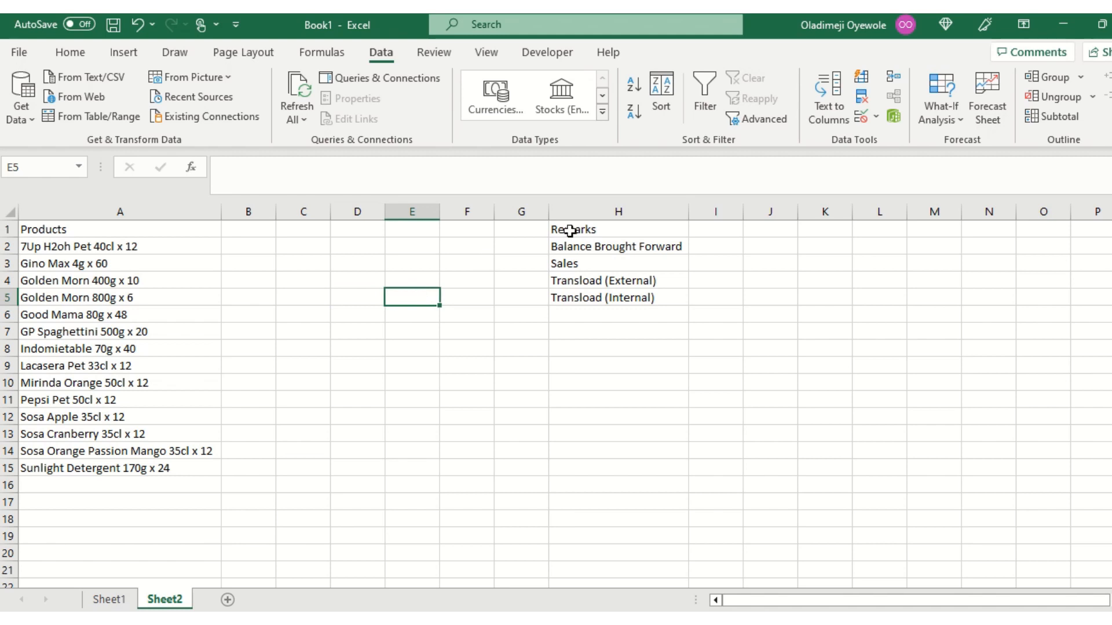
left_click(861, 116)
left_click(611, 270)
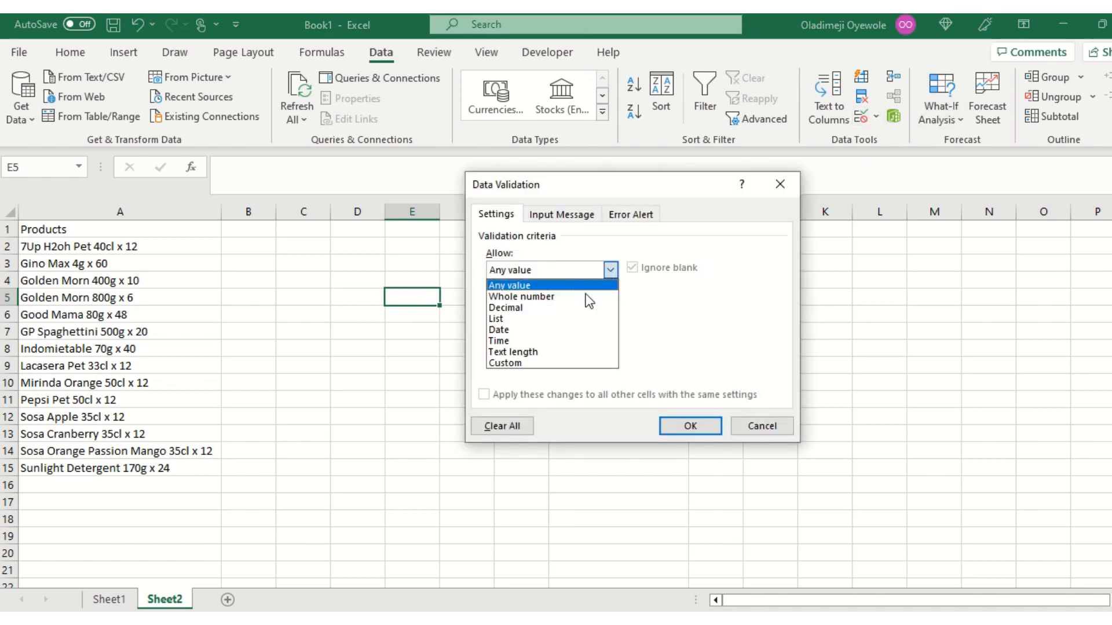
left_click(566, 320)
left_click(708, 340)
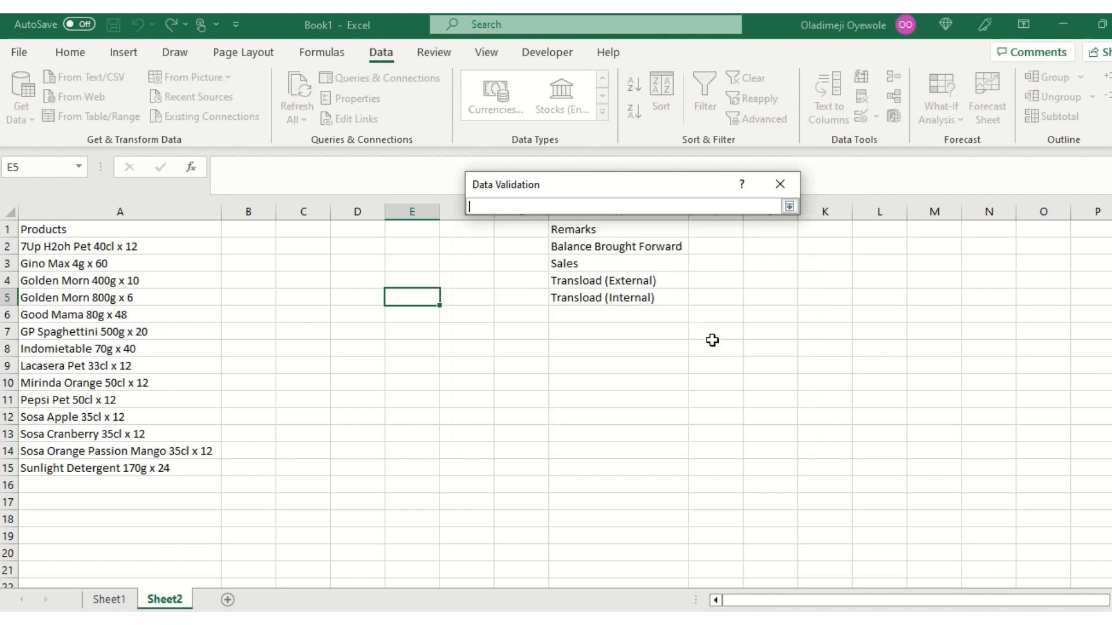
left_click_drag(617, 246, 632, 296)
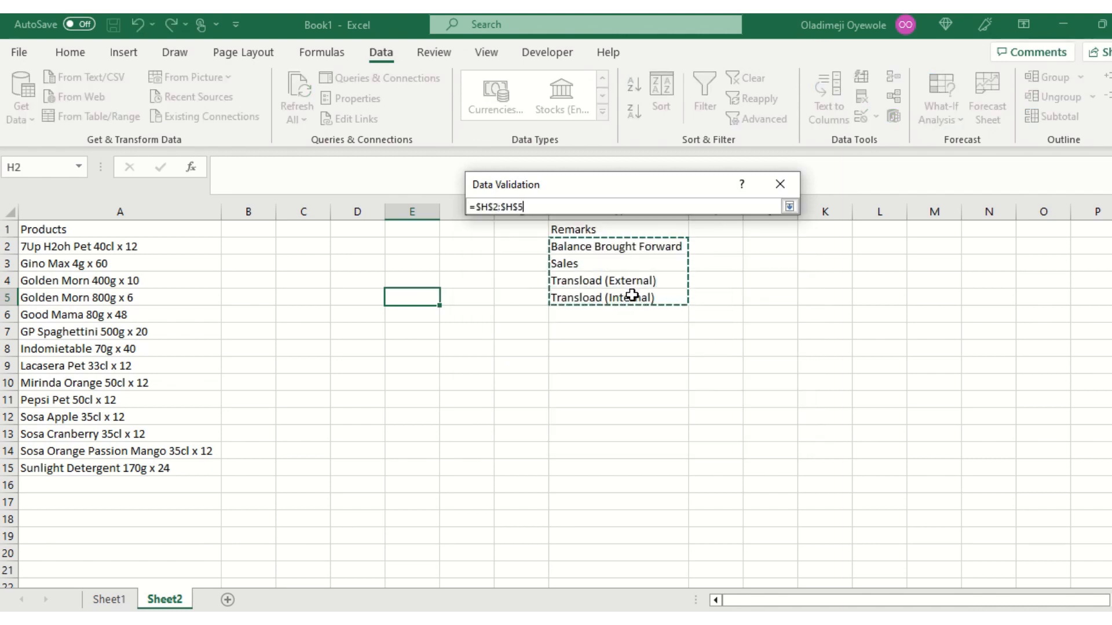
left_click(790, 207)
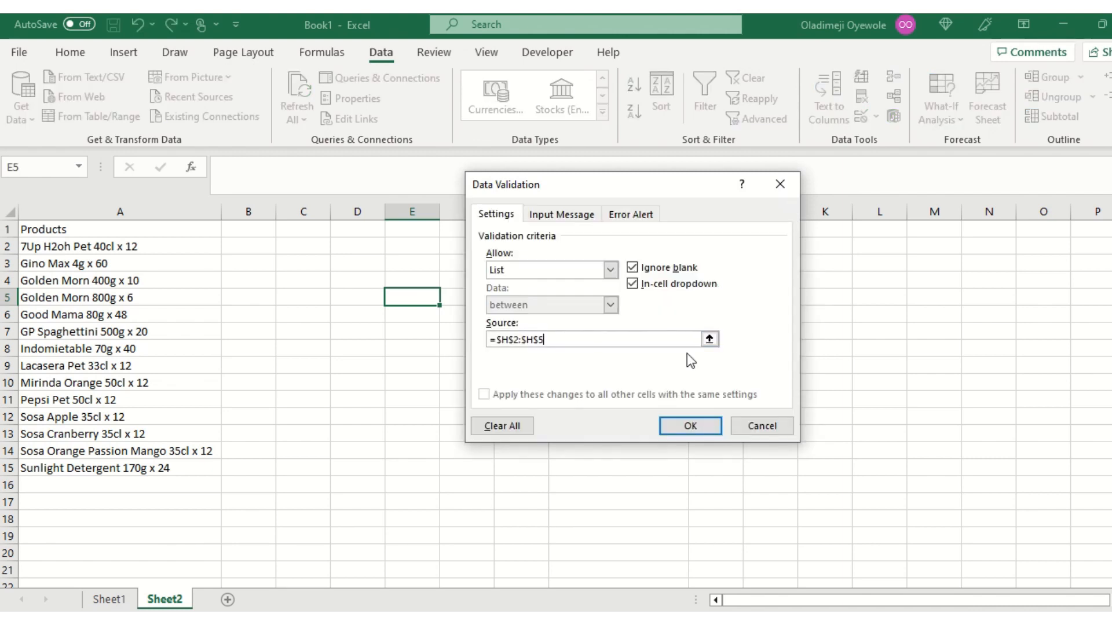
left_click(692, 425)
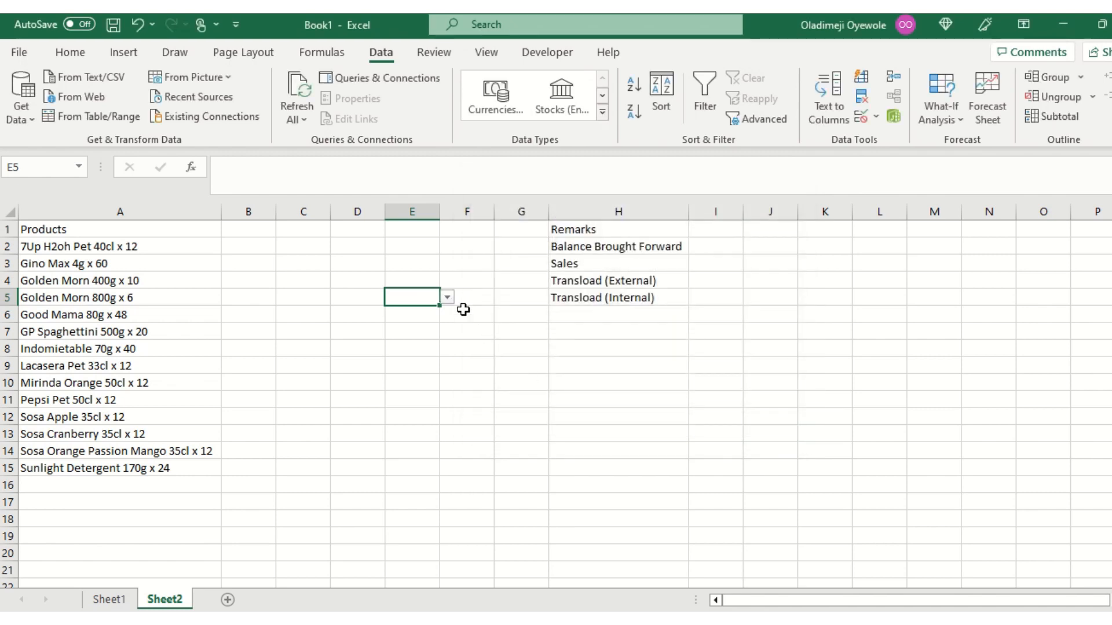
left_click(372, 298)
left_click(417, 293)
left_click(367, 298)
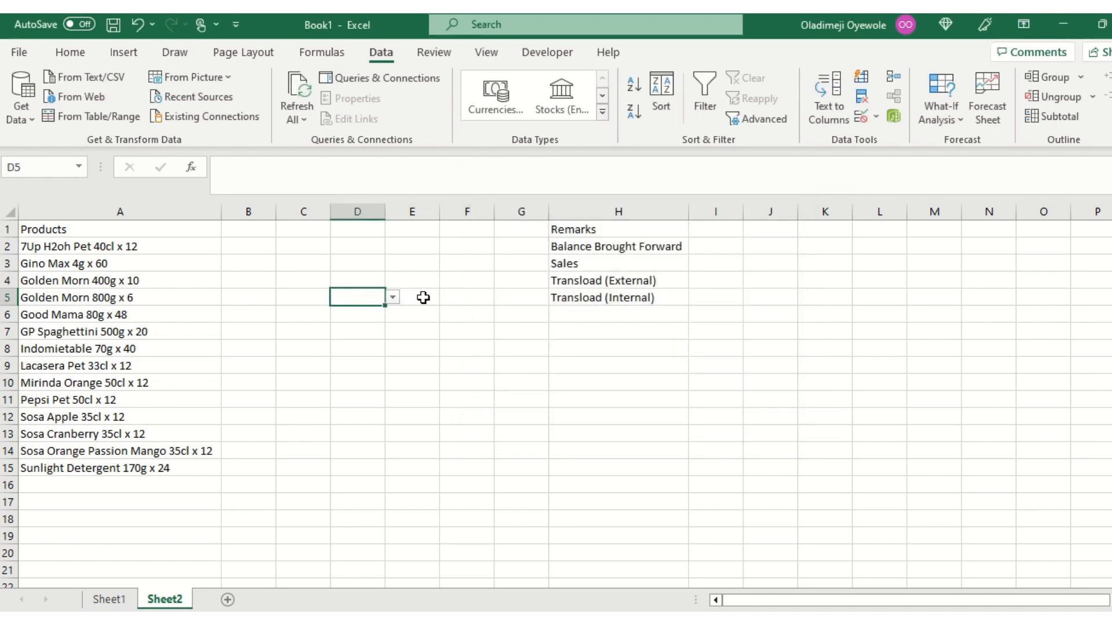
left_click(423, 298)
left_click(376, 297)
left_click(415, 298)
left_click(374, 295)
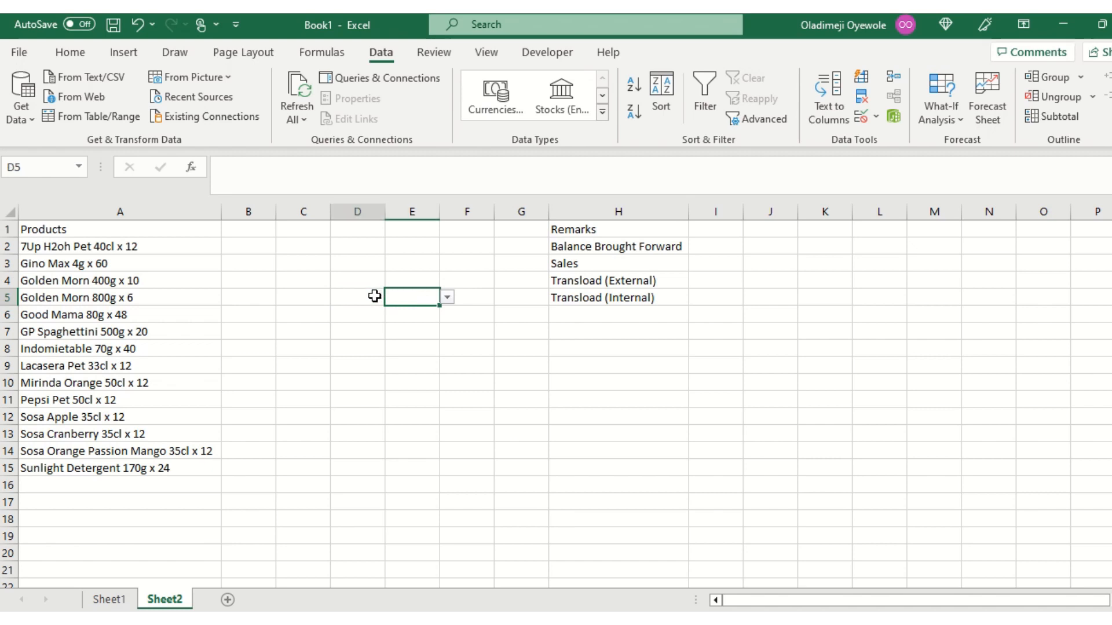
left_click(426, 298)
Start a SUMIFS formula in cell F5 on Sheet2 with the Quantity column Sheet1!B:B as the sum range.
left_click(476, 296)
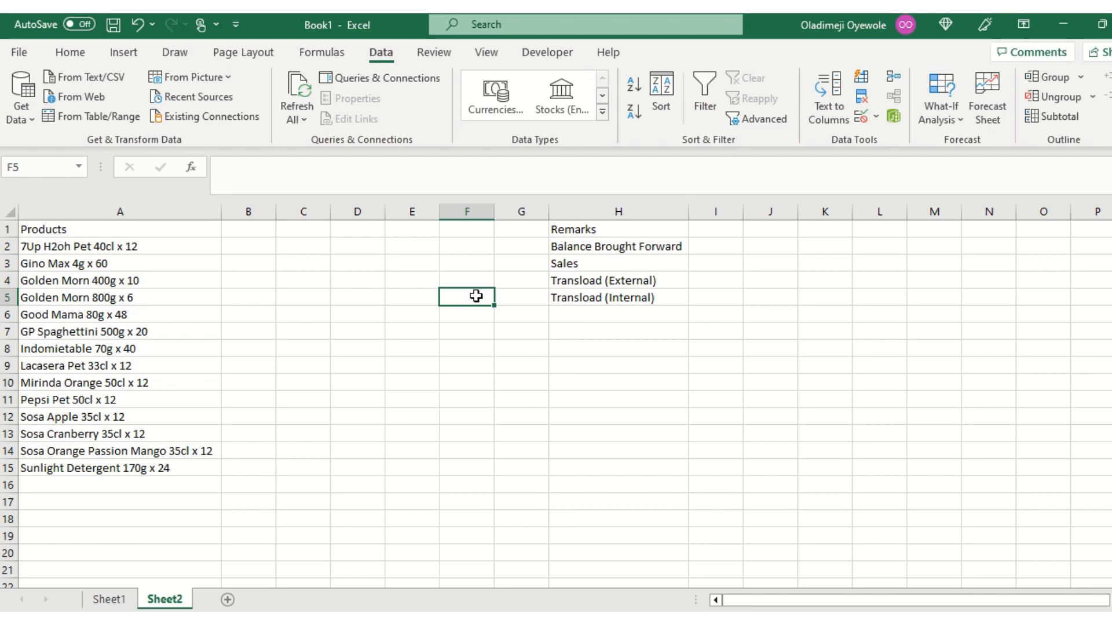
type("=sumif")
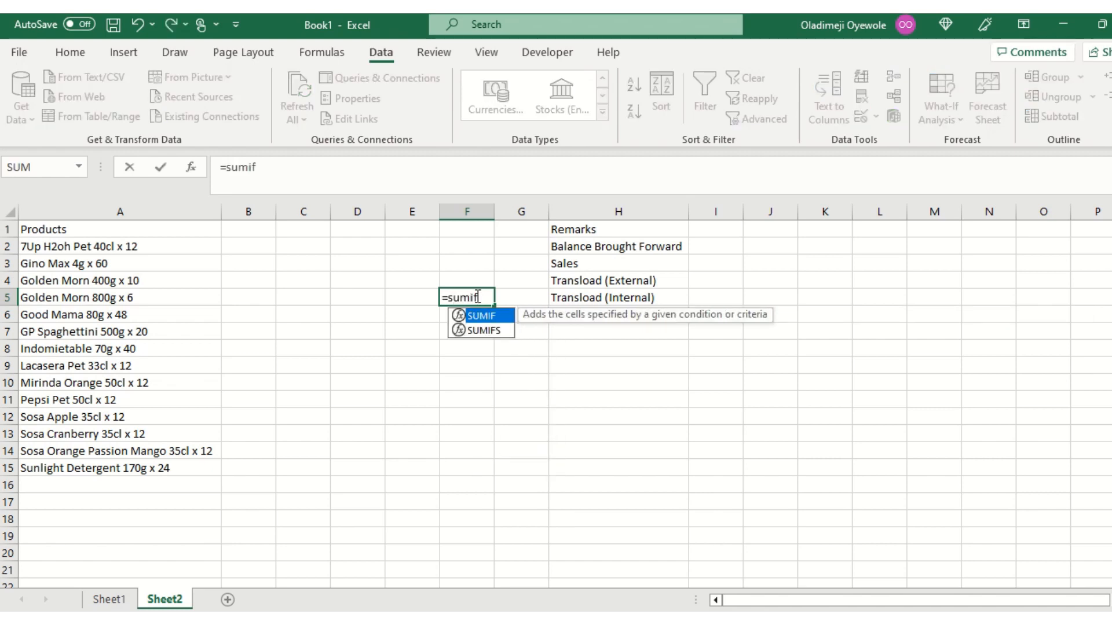
type("s")
key("Tab")
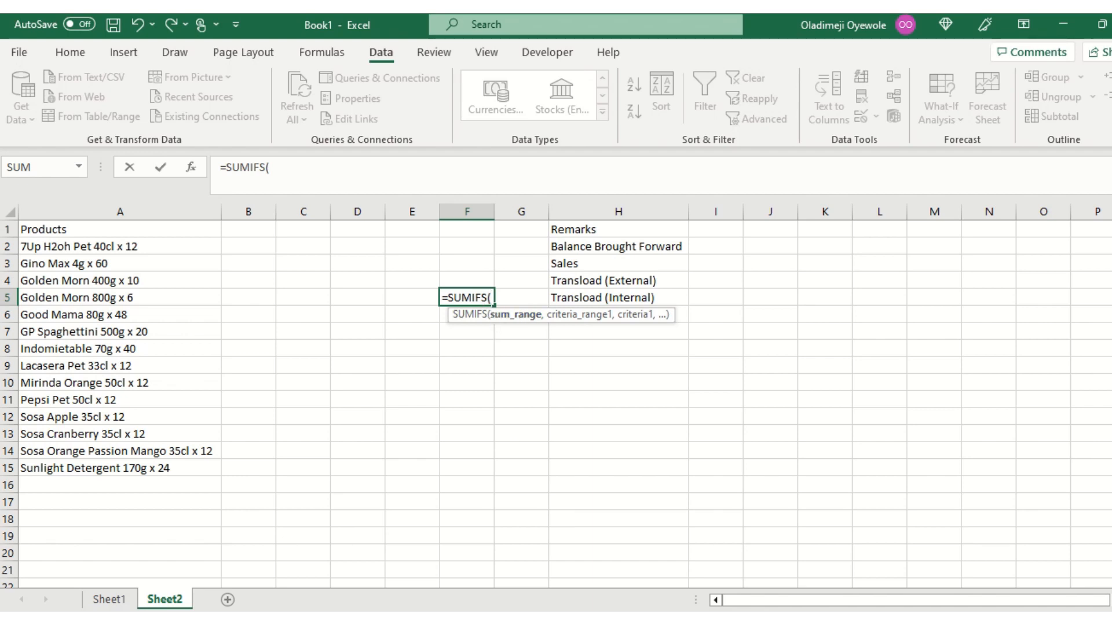
left_click(111, 600)
left_click(253, 210)
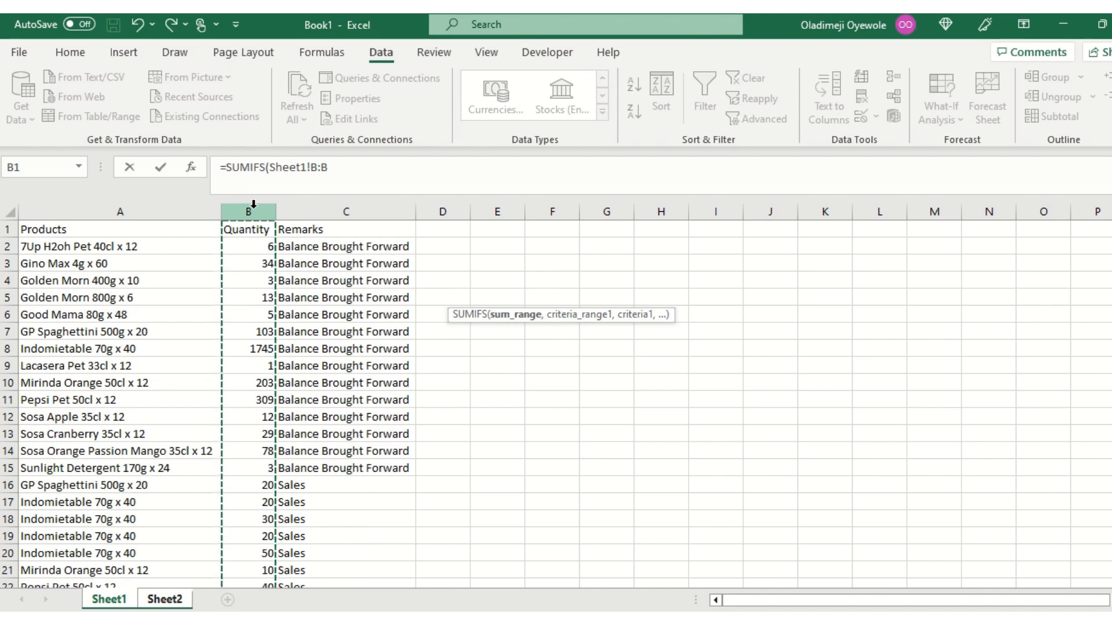
type(",")
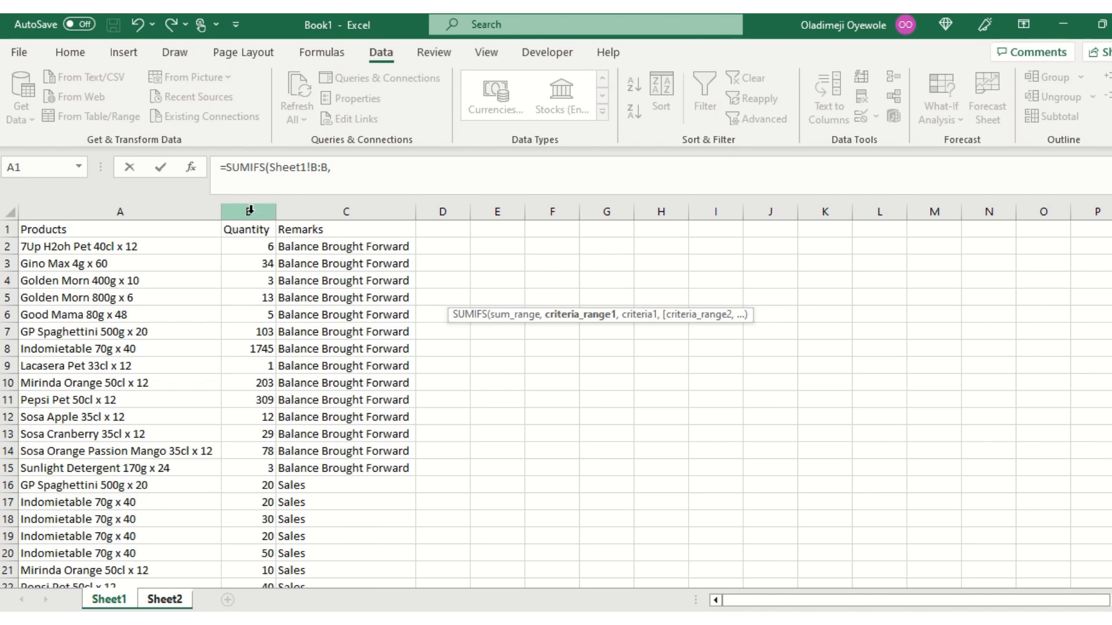
Add the Products column Sheet1!A:A as the first criteria range and Sheet2!D5 as its criterion in the SUMIFS formula.
left_click(142, 208)
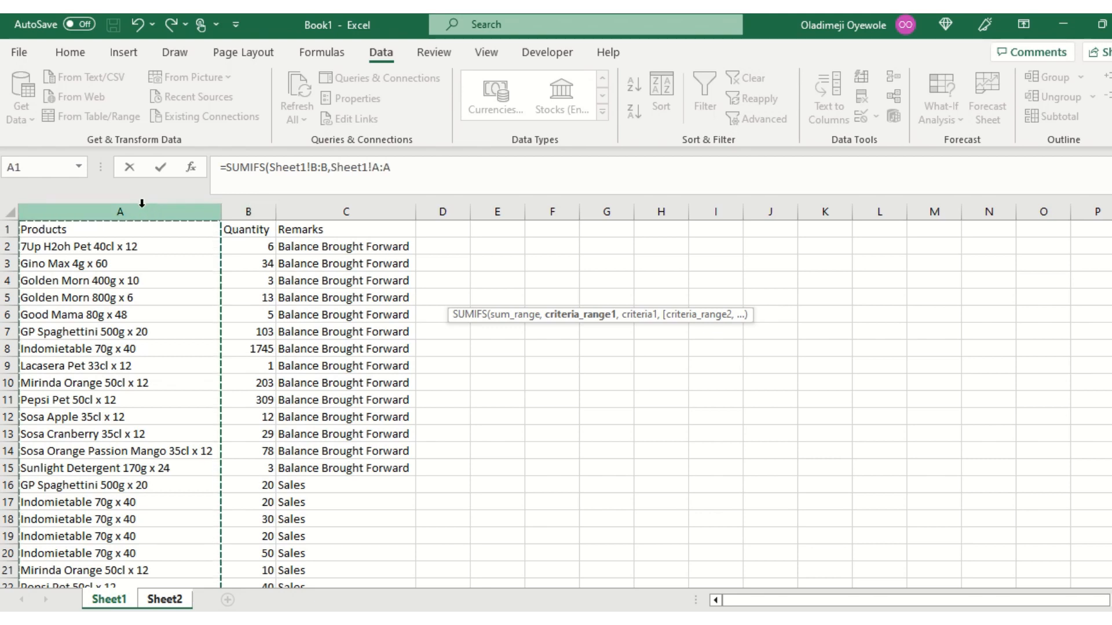
type(",")
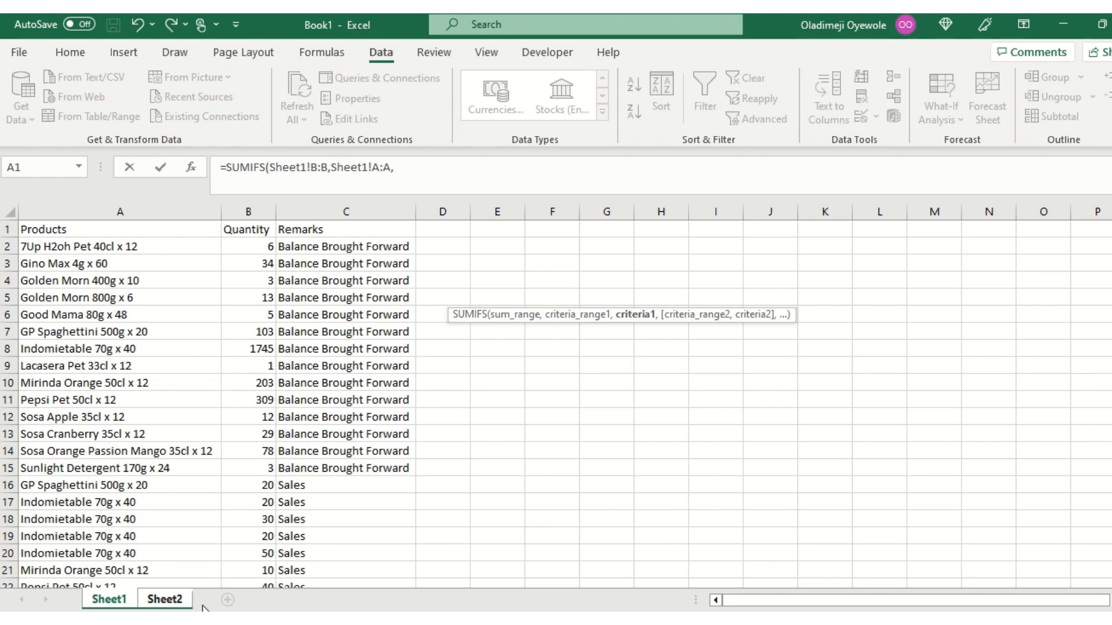
left_click(153, 601)
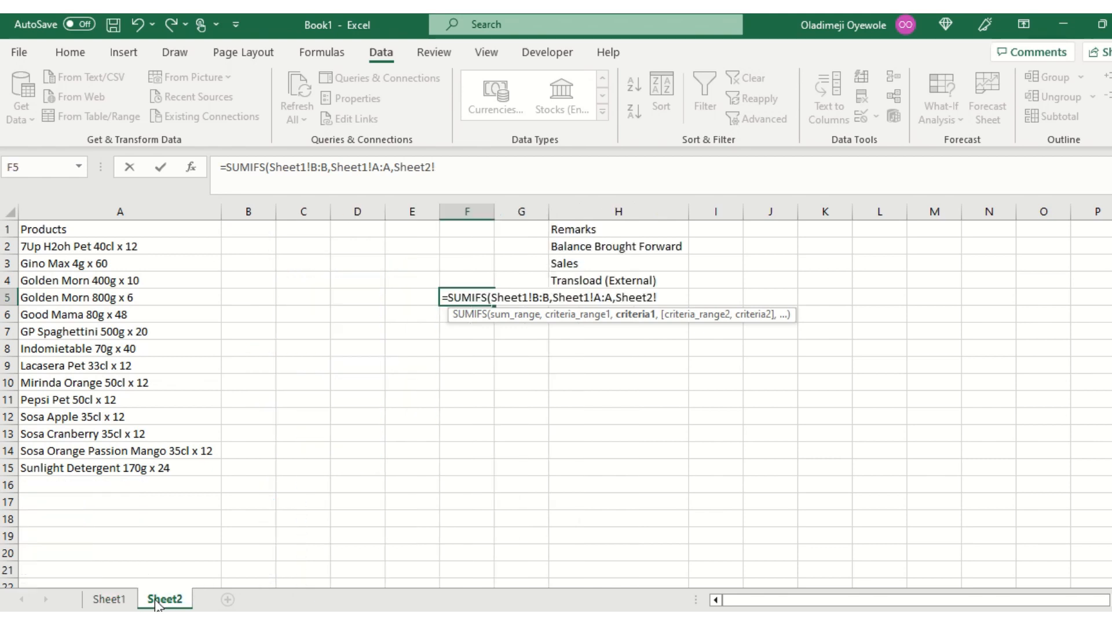
left_click(353, 298)
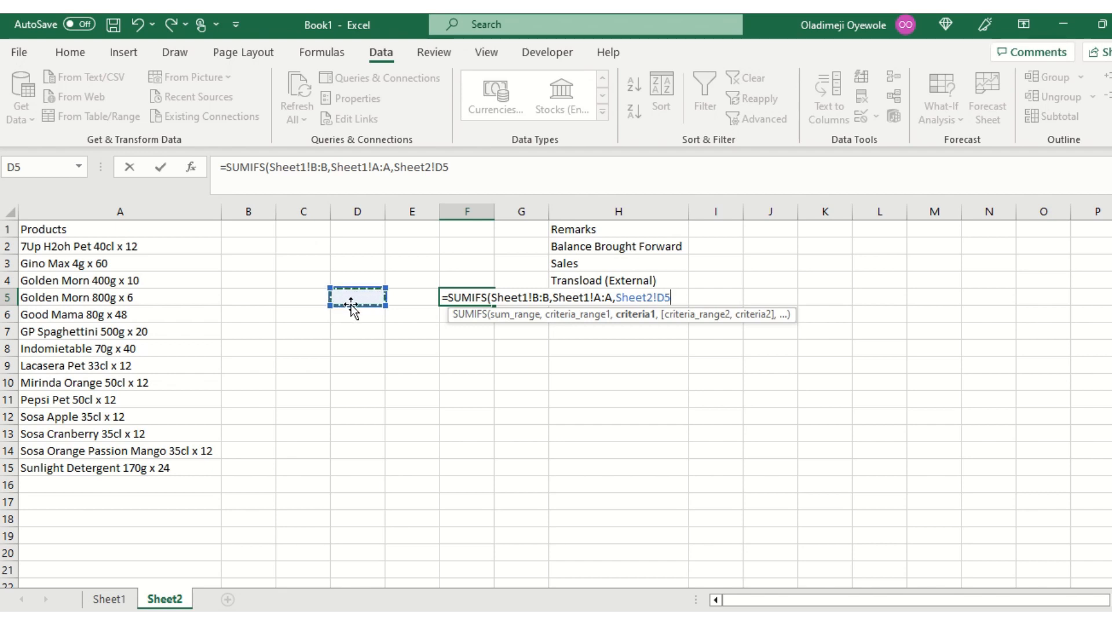
type(",")
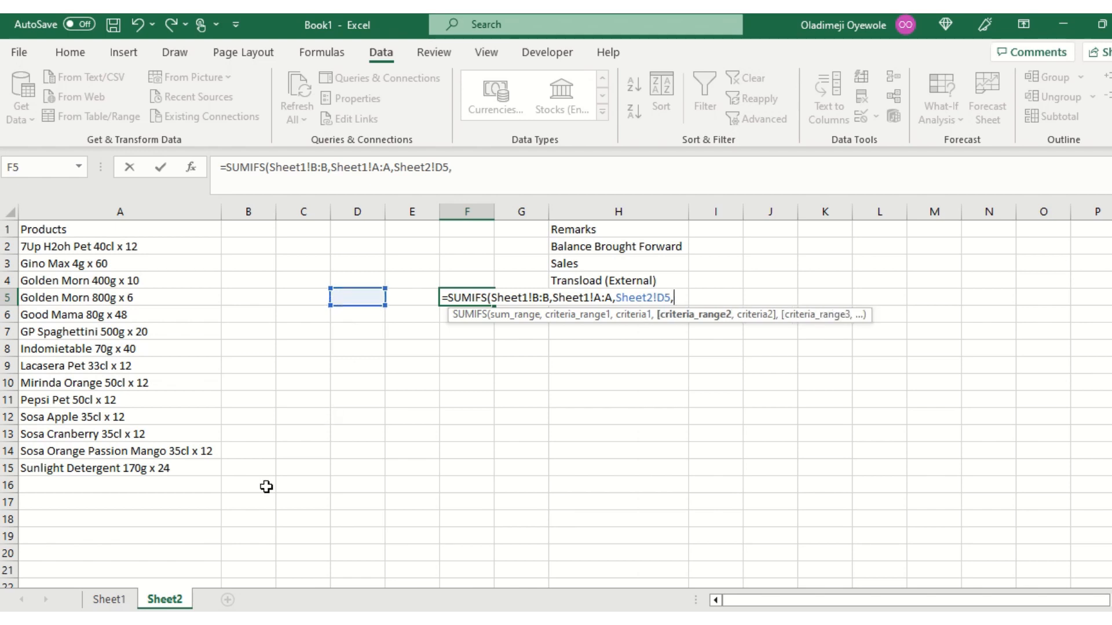
Complete the SUMIFS formula with the Remarks column Sheet1!C:C as the second criteria range and Sheet2!E5 as its criterion.
left_click(123, 600)
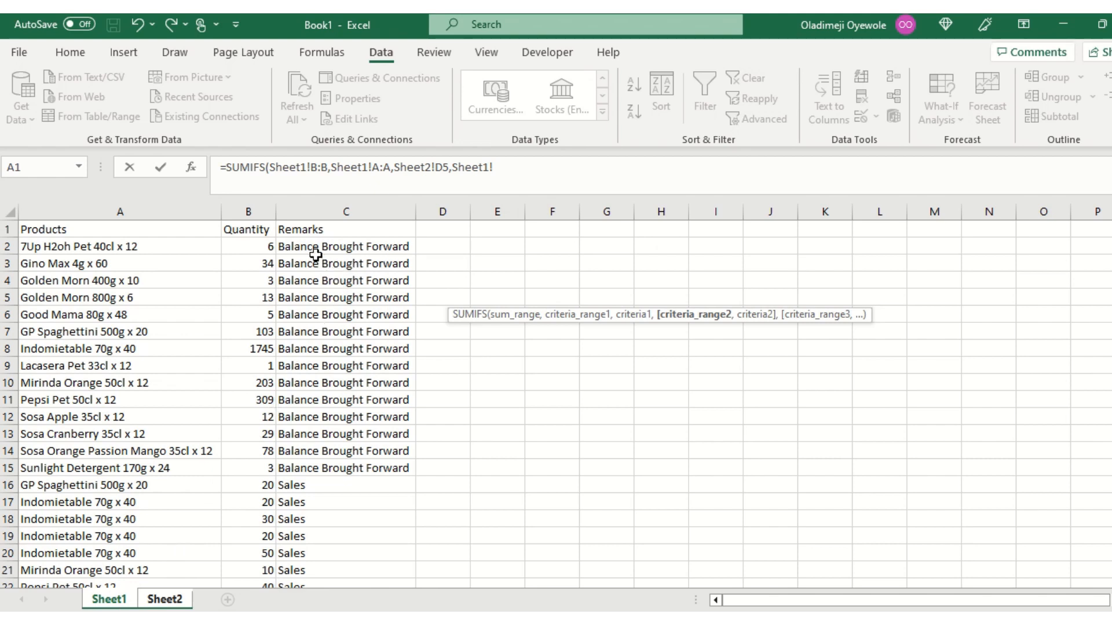
left_click(350, 204)
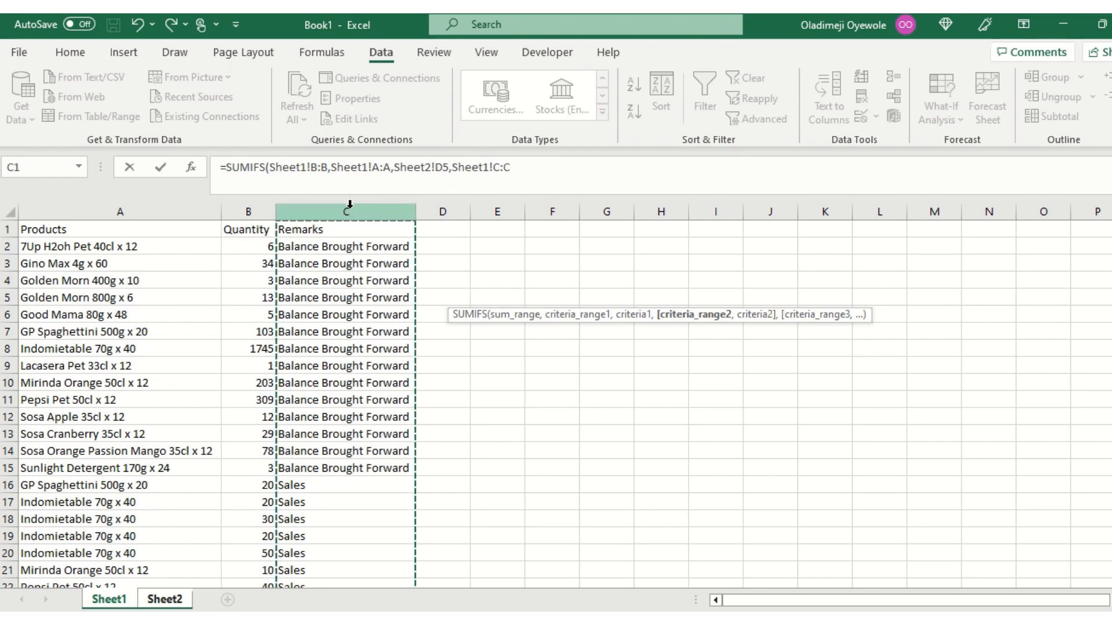
type(",")
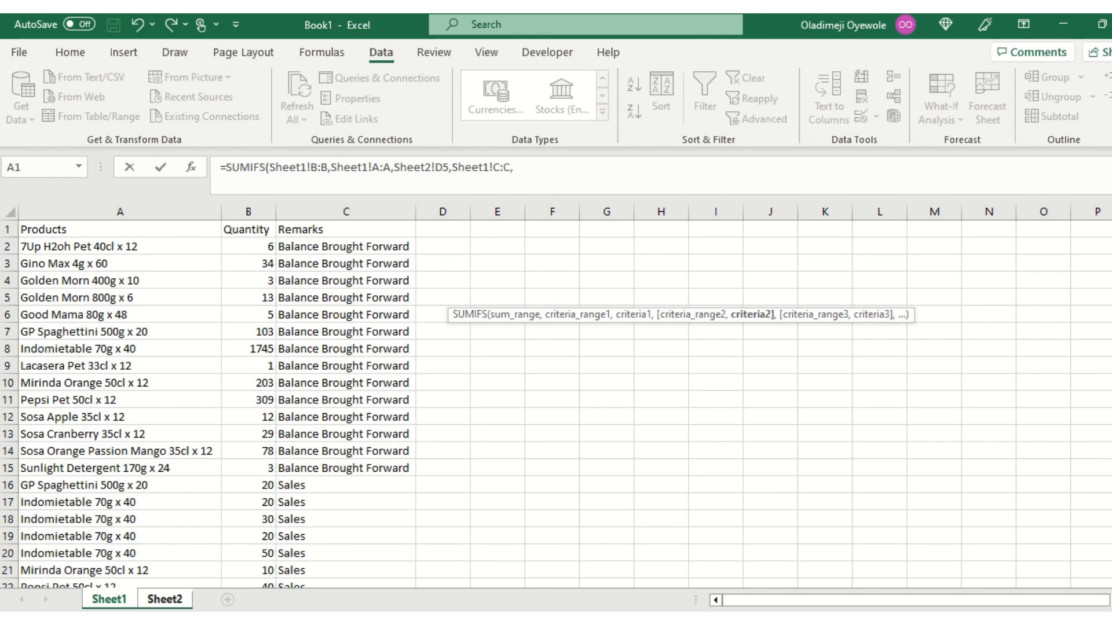
left_click(157, 605)
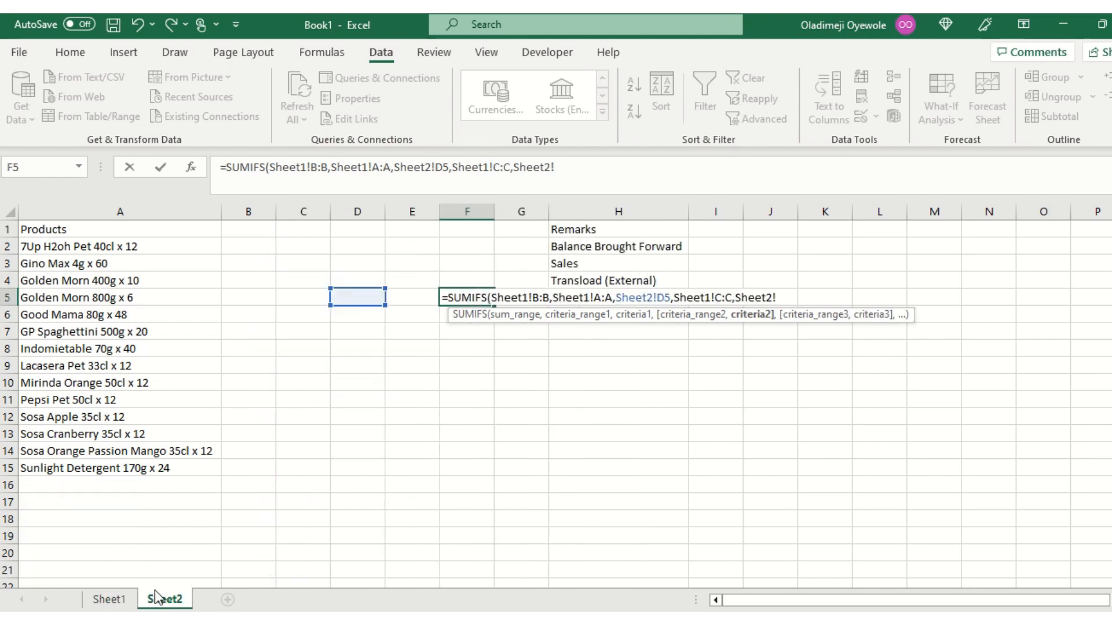
left_click(406, 294)
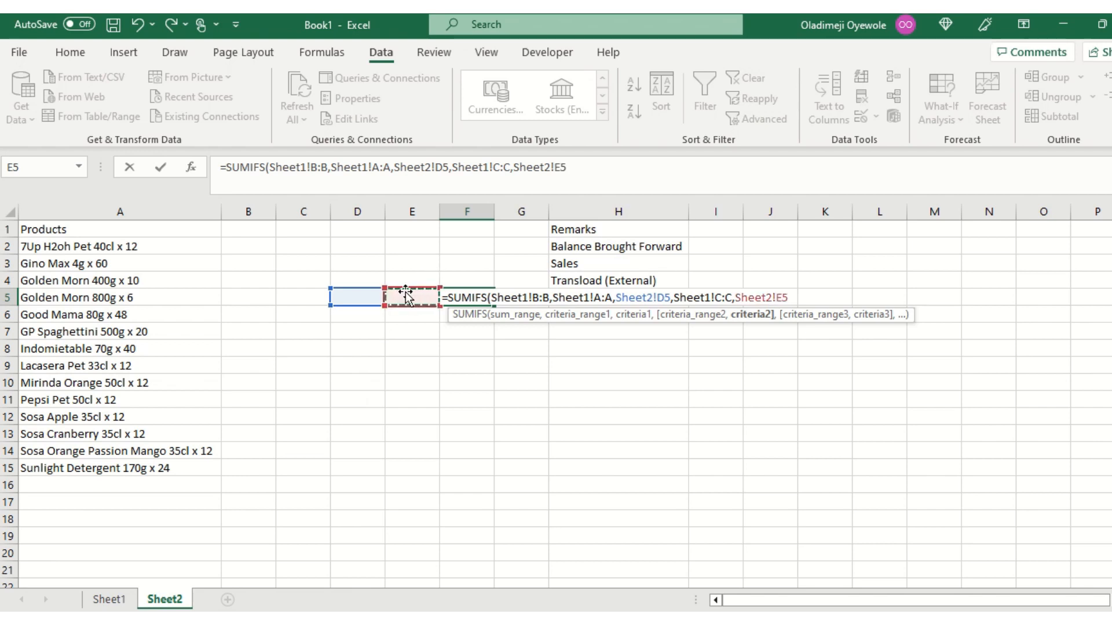
type(")")
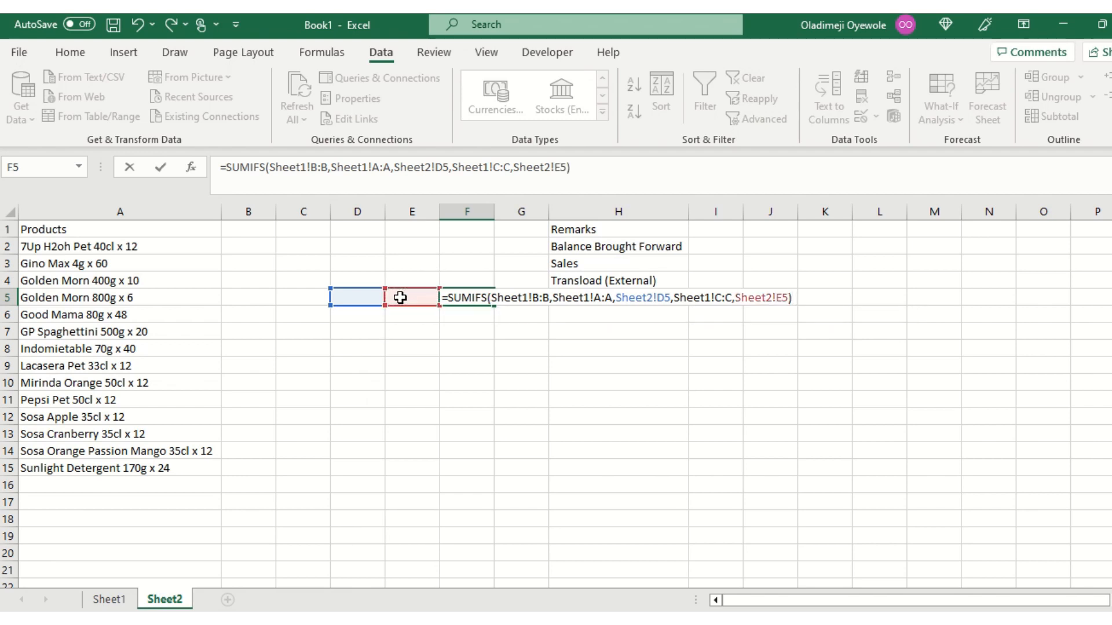
key("Return")
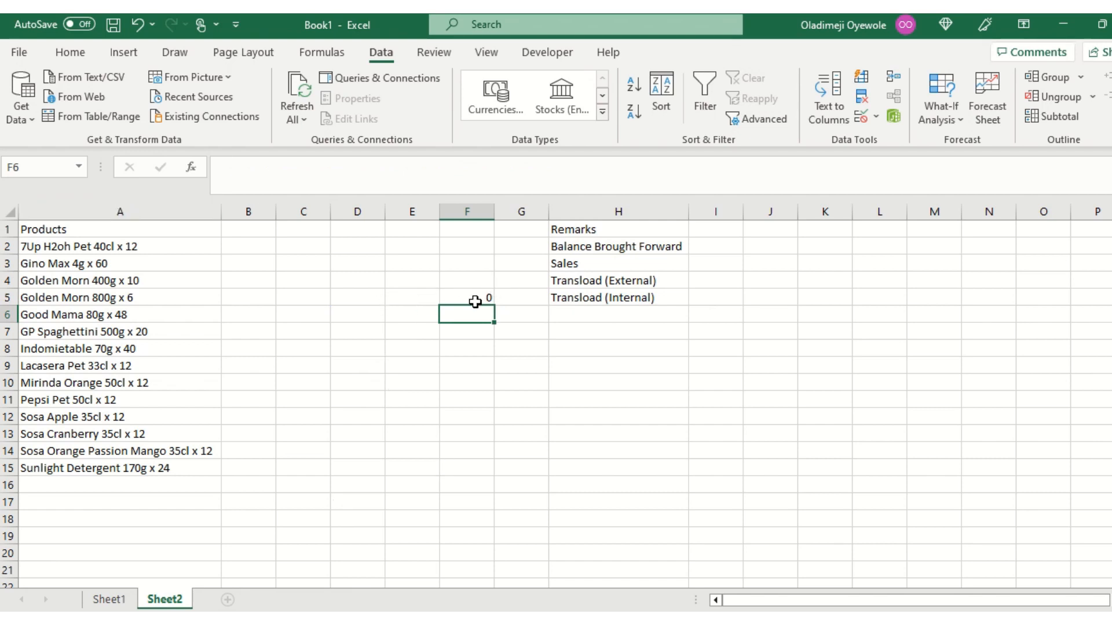
Choose Lacasera Pet 33cl x 12 in cell D5 and Balance Brought Forward in cell E5 from their drop-down lists.
left_click(373, 303)
left_click(392, 297)
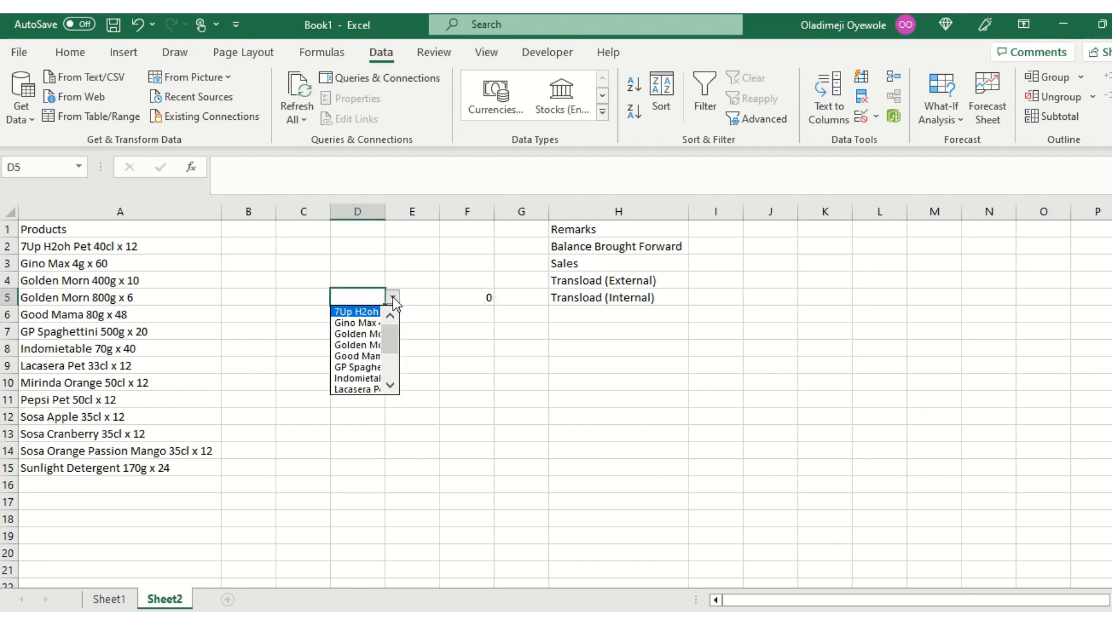
left_click(360, 389)
left_click(426, 297)
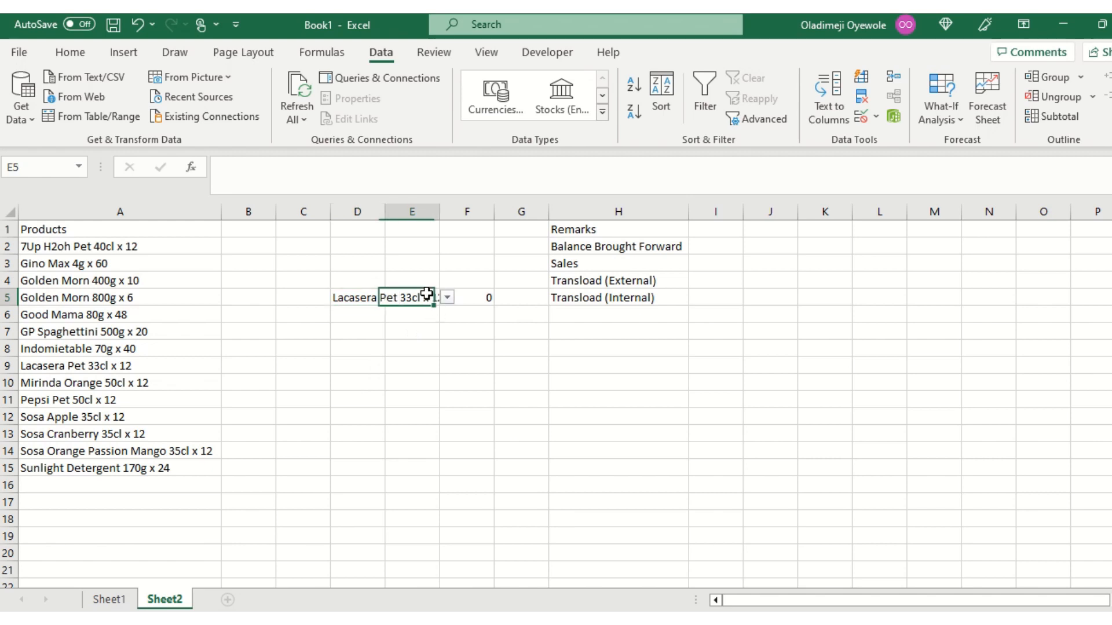
left_click(448, 298)
left_click(432, 312)
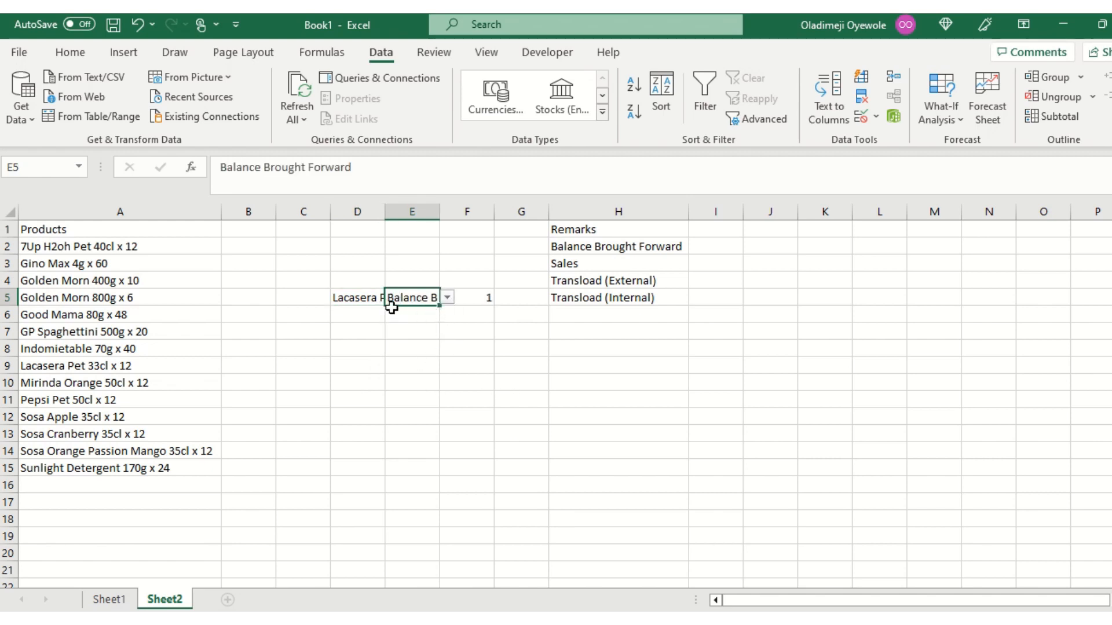
Switch the product in cell D5 to Pepsi Pet 50cl x 12 and the remark in cell E5 to Sales.
left_click(376, 297)
left_click(393, 297)
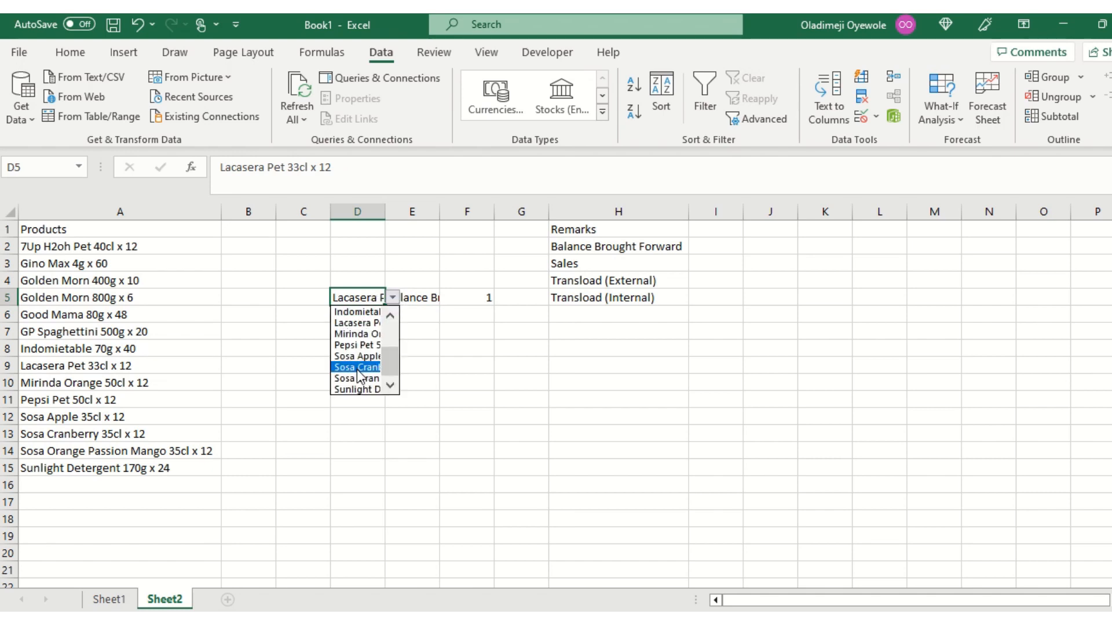
left_click(361, 345)
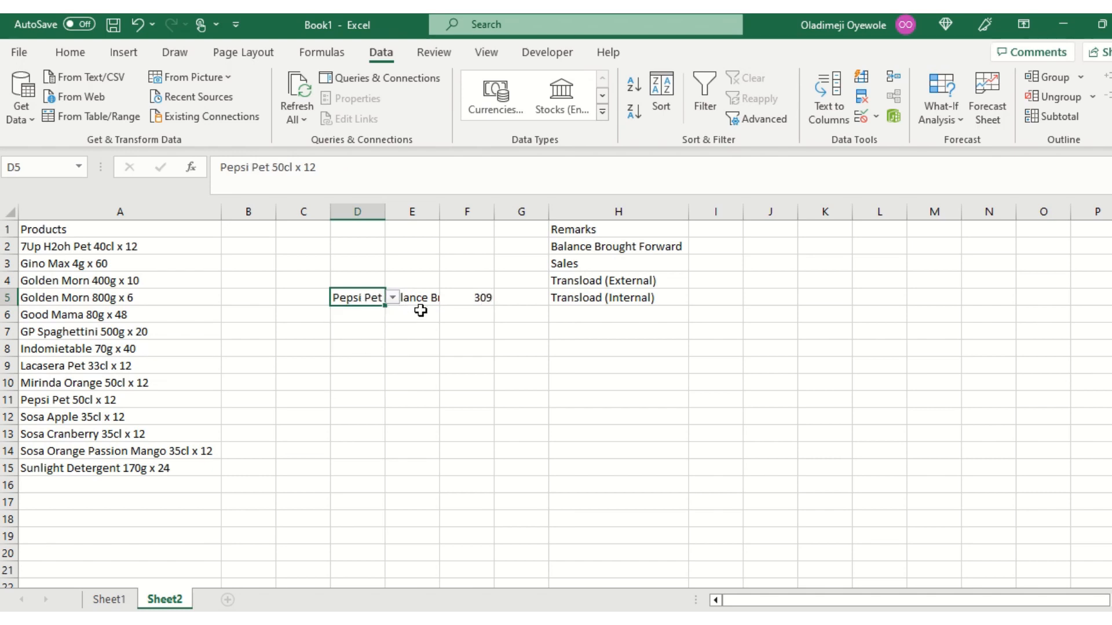
left_click(431, 300)
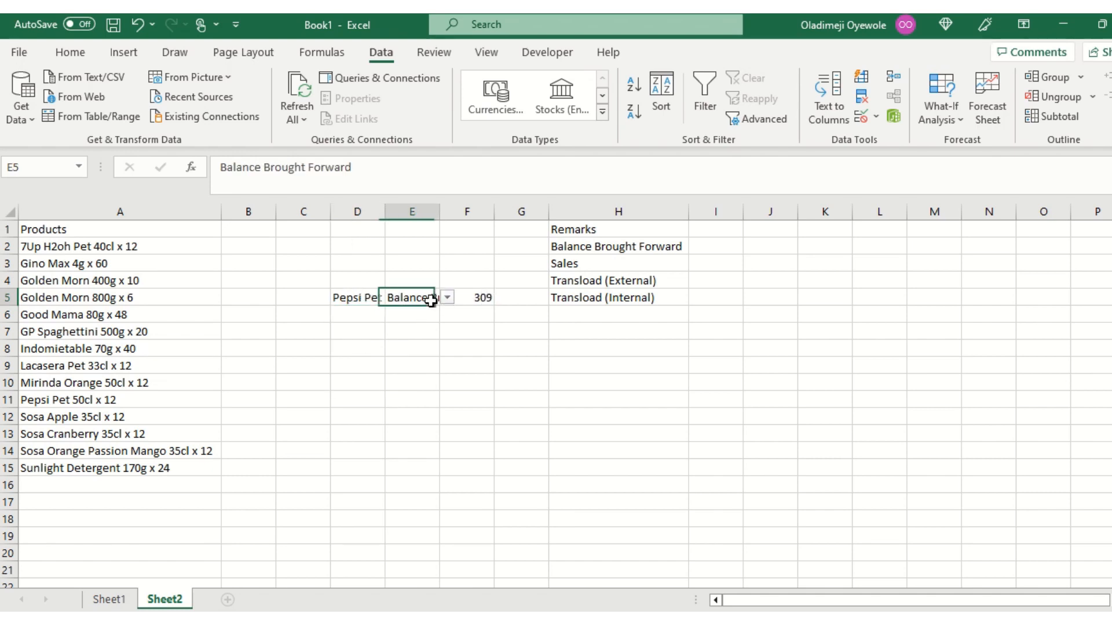
left_click(447, 297)
left_click(435, 324)
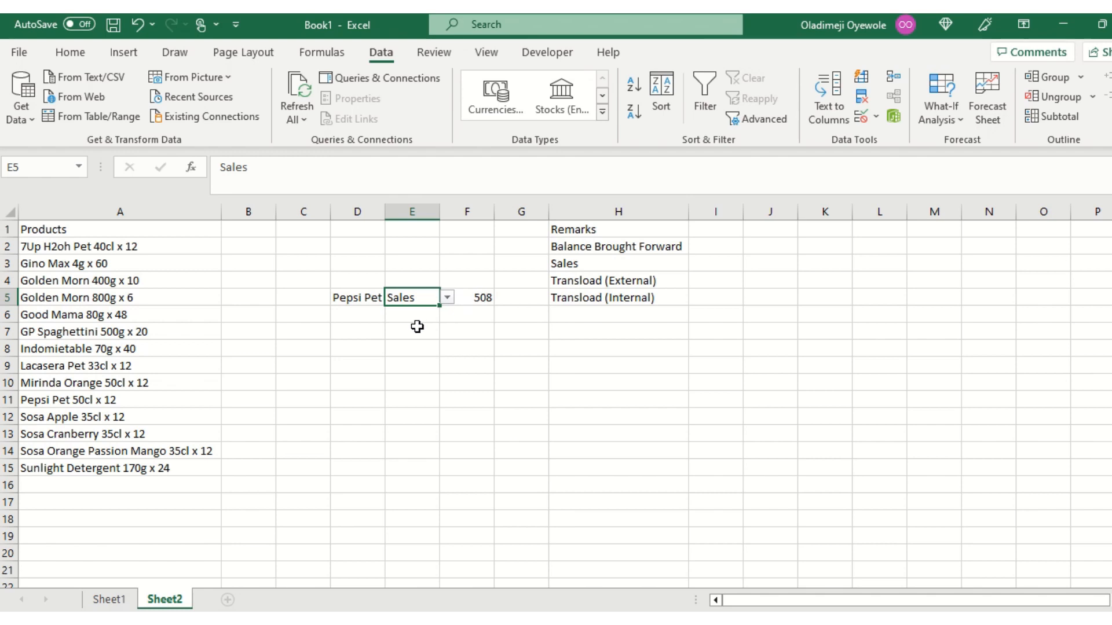
Choose Indomietable 70g x 40 as the product in cell D5 and autofit the widths of columns D and E.
left_click(368, 298)
left_click(394, 300)
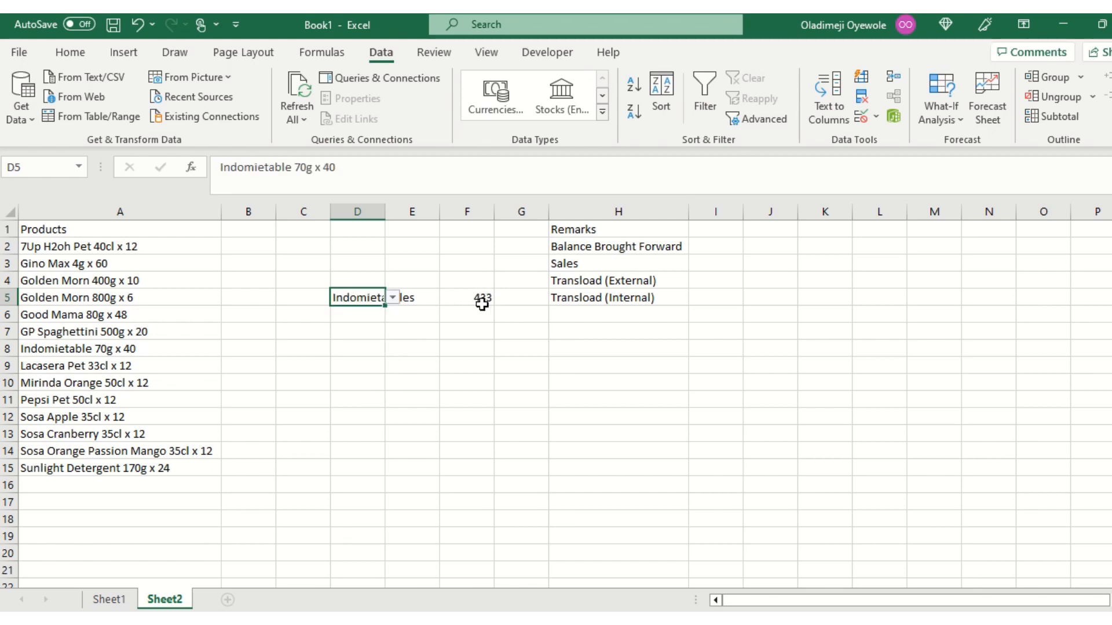
left_click(427, 303)
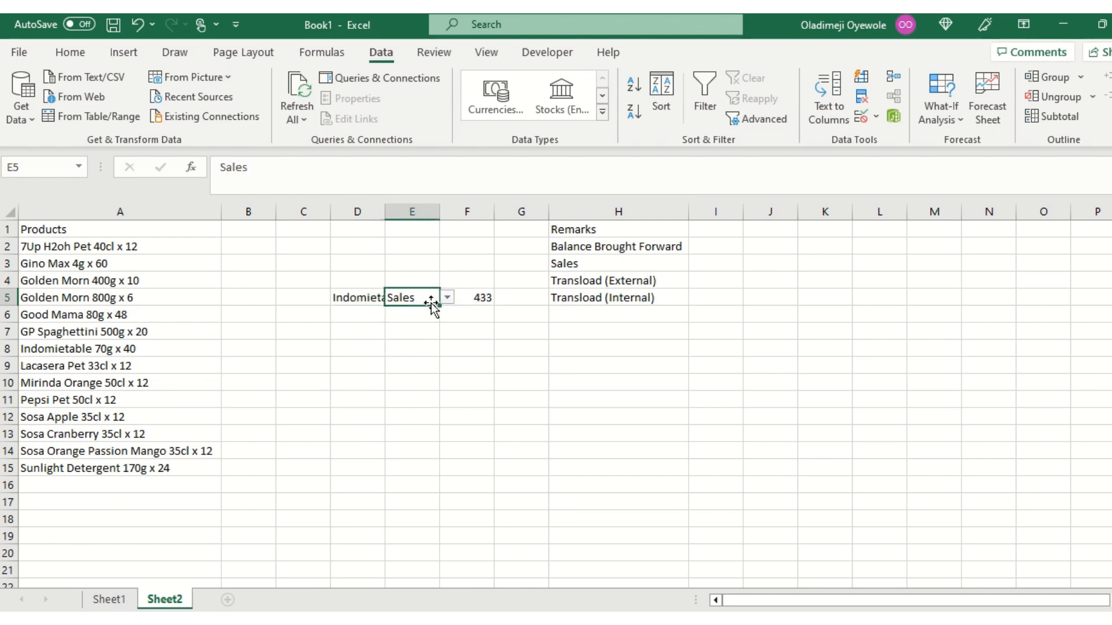
double_click(386, 204)
double_click(509, 204)
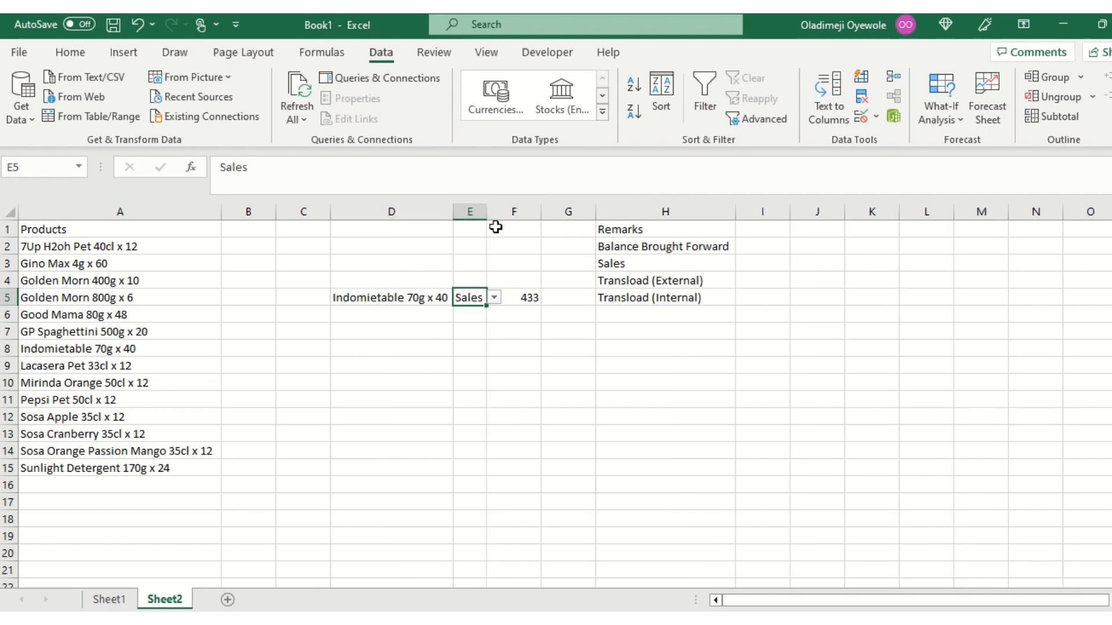
Choose Balance Brought Forward as the remark in cell E5 and autofit the width of column E.
left_click(487, 211)
left_click(496, 298)
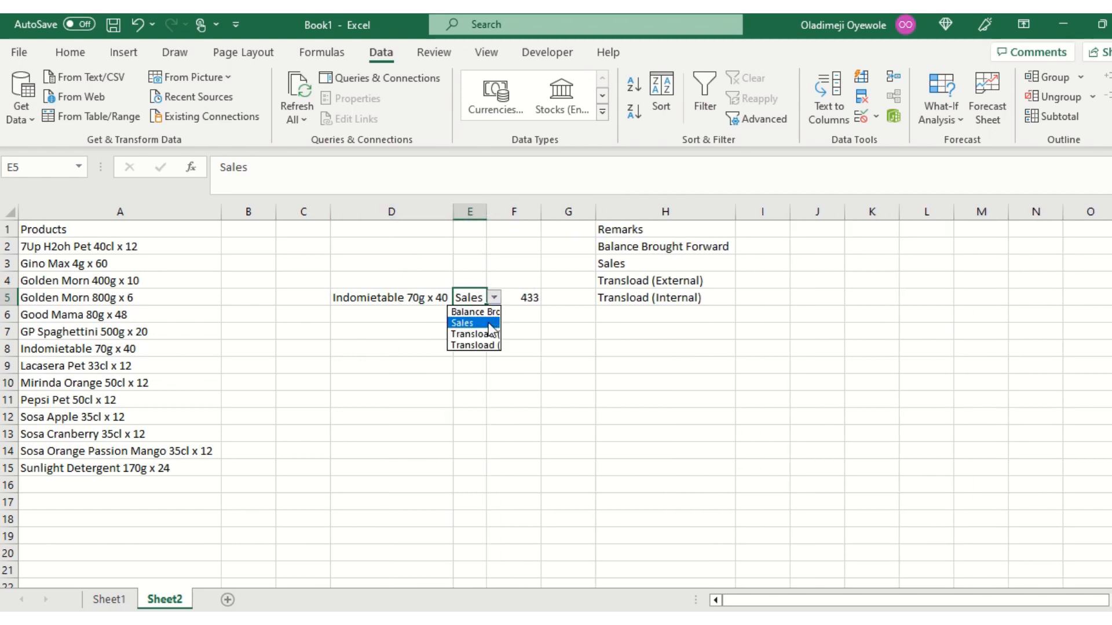
left_click(485, 314)
double_click(487, 211)
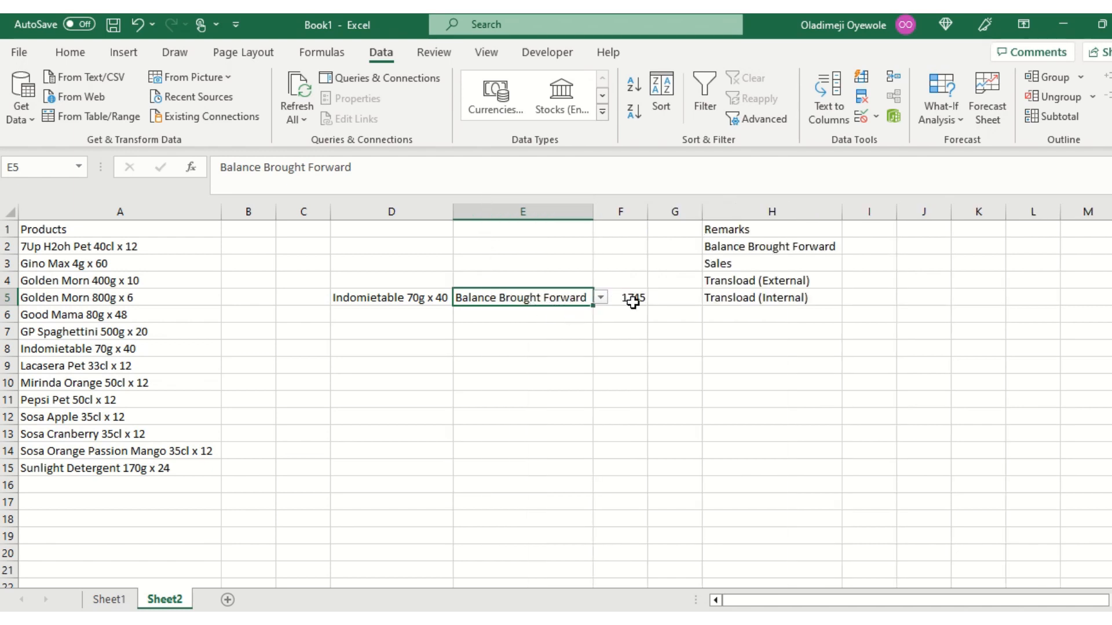
Test the remark drop-down in cell E5 by choosing Sales, Transload (External) and finally Transload (Internal).
left_click(600, 298)
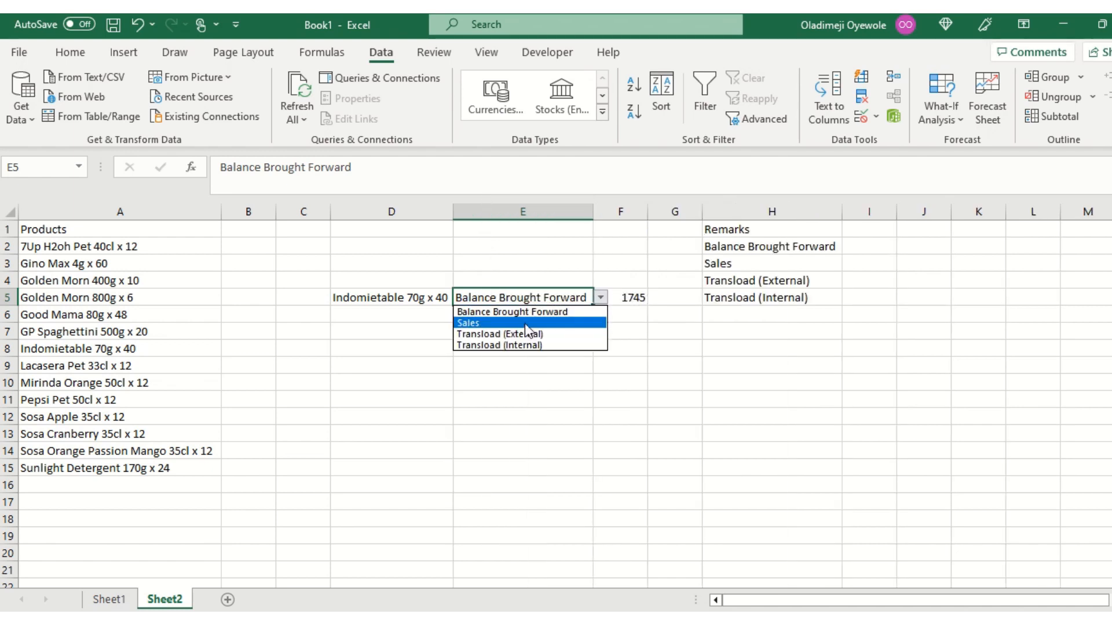
left_click(524, 323)
left_click(601, 298)
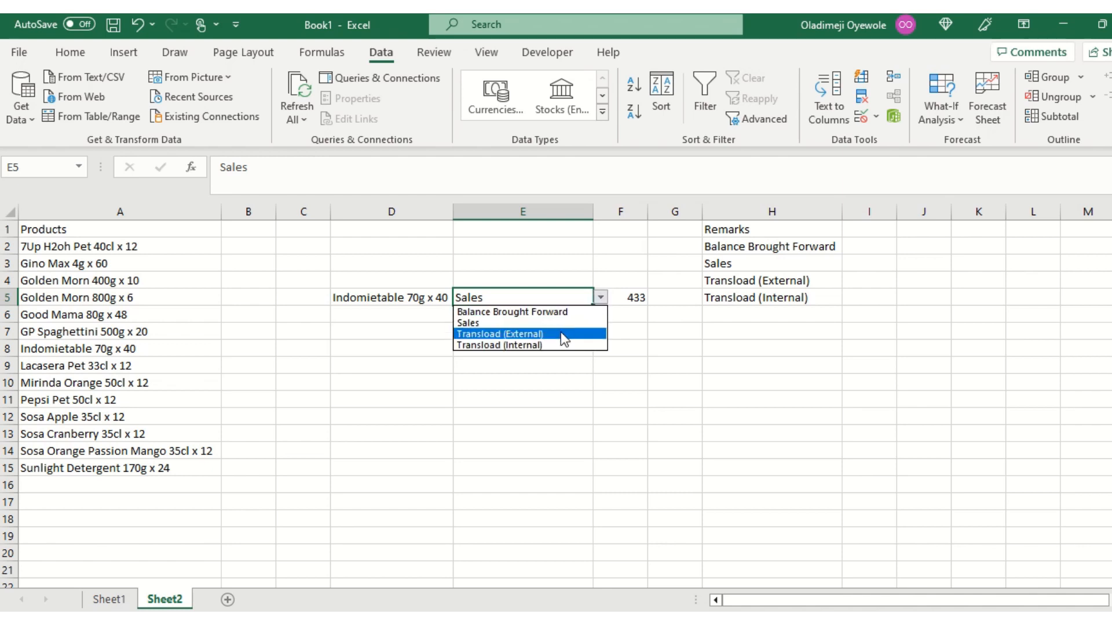
left_click(561, 334)
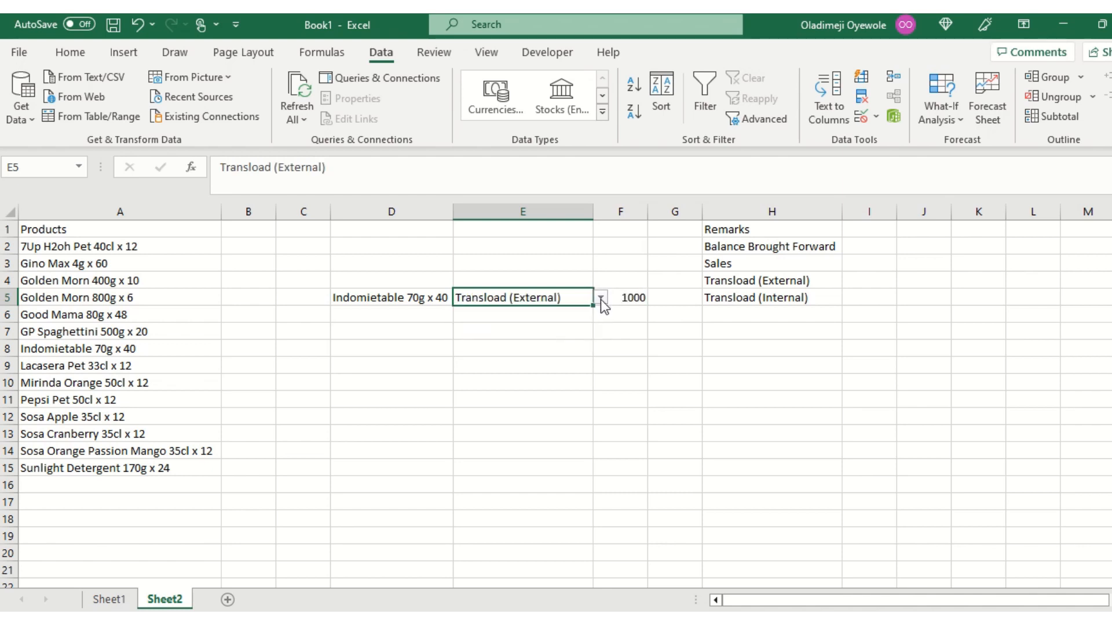
left_click(600, 298)
left_click(546, 347)
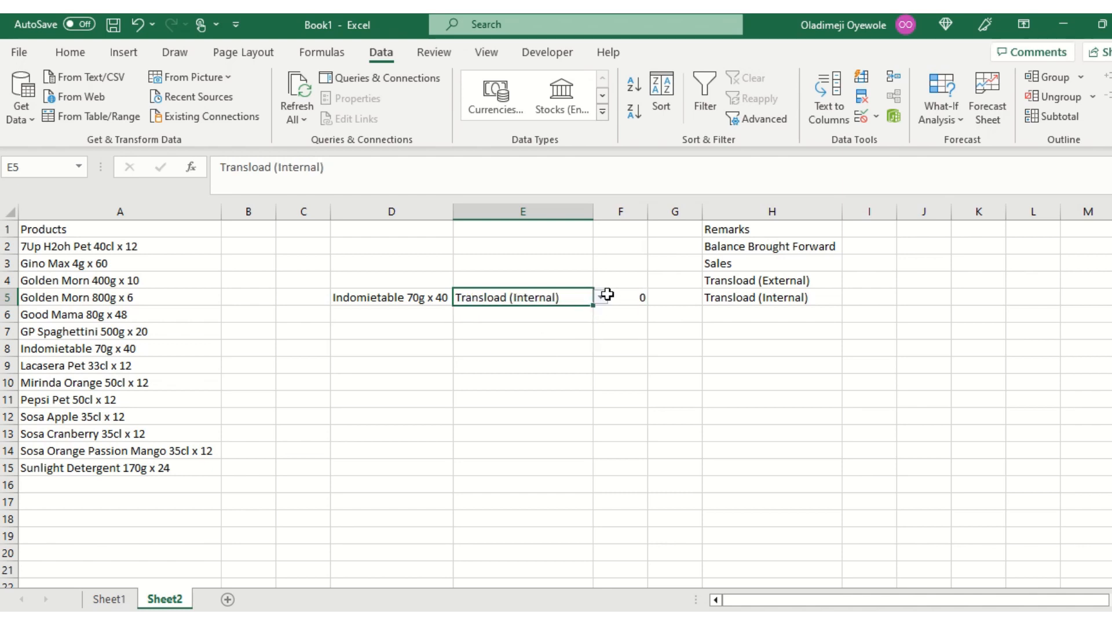
mouse_move(513, 17)
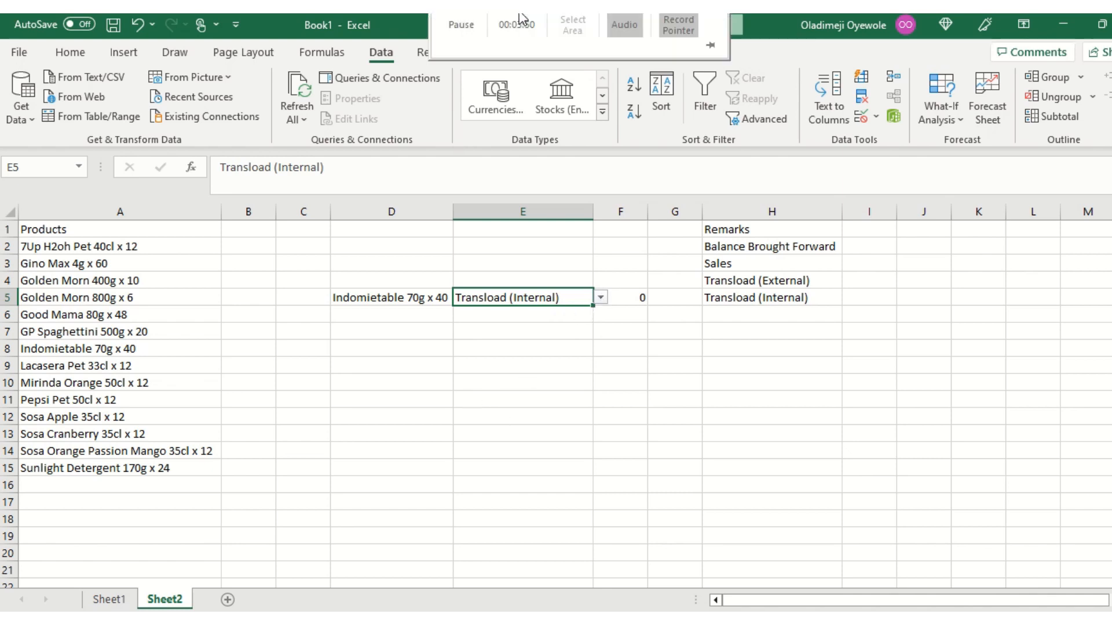